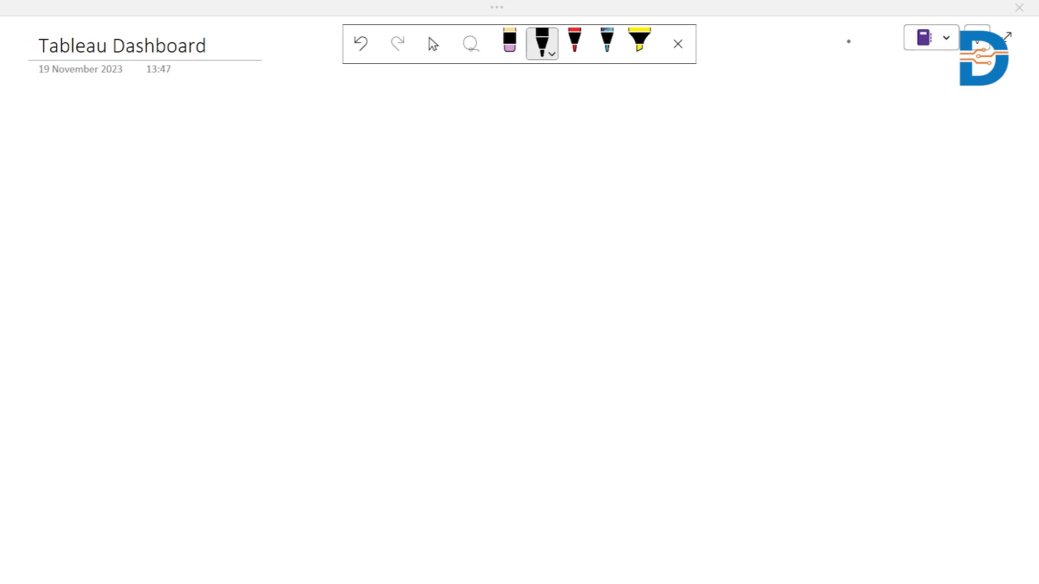
# Step: Handwrite a numbered dashboard checklist: 1. Title, 2. Card, 3. Slicers, 4. Graphs
pyautogui.click(152, 141)
pyautogui.moveTo(189, 126); pyautogui.dragTo(190, 141)
pyautogui.moveTo(176, 124)
pyautogui.mouseDown()
pyautogui.moveTo(222, 142)
pyautogui.moveTo(227, 128)
pyautogui.moveTo(258, 128)
pyautogui.mouseUp()
pyautogui.click(204, 124)
pyautogui.moveTo(131, 179); pyautogui.dragTo(143, 192)
pyautogui.click(156, 185)
pyautogui.moveTo(193, 175)
pyautogui.mouseDown()
pyautogui.moveTo(192, 190)
pyautogui.moveTo(227, 179)
pyautogui.moveTo(234, 186)
pyautogui.mouseUp()
pyautogui.moveTo(244, 180); pyautogui.dragTo(249, 189)
pyautogui.moveTo(128, 225)
pyautogui.mouseDown()
pyautogui.moveTo(138, 235)
pyautogui.moveTo(128, 239)
pyautogui.mouseUp()
pyautogui.click(154, 233)
pyautogui.moveTo(199, 223)
pyautogui.mouseDown()
pyautogui.moveTo(185, 237)
pyautogui.moveTo(260, 229)
pyautogui.mouseUp()
pyautogui.click(214, 229)
pyautogui.moveTo(267, 227); pyautogui.dragTo(264, 237)
pyautogui.moveTo(135, 278); pyautogui.dragTo(135, 302)
pyautogui.click(157, 292)
pyautogui.moveTo(196, 273)
pyautogui.mouseDown()
pyautogui.moveTo(246, 304)
pyautogui.moveTo(257, 272)
pyautogui.moveTo(273, 289)
pyautogui.moveTo(265, 295)
pyautogui.mouseUp()
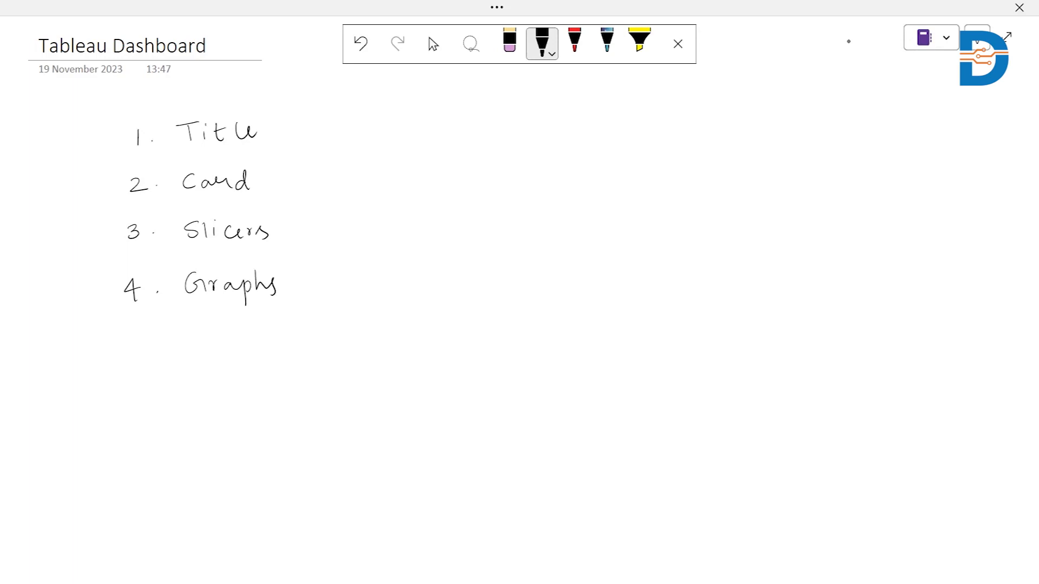
# Step: Add item 5. Filters to the handwritten checklist
pyautogui.moveTo(131, 340); pyautogui.dragTo(129, 352)
pyautogui.click(156, 345)
pyautogui.moveTo(187, 336)
pyautogui.mouseDown()
pyautogui.moveTo(188, 358)
pyautogui.moveTo(199, 335)
pyautogui.mouseUp()
pyautogui.moveTo(188, 346); pyautogui.dragTo(222, 352)
pyautogui.moveTo(235, 347)
pyautogui.mouseDown()
pyautogui.moveTo(253, 350)
pyautogui.moveTo(237, 340)
pyautogui.mouseUp()
pyautogui.moveTo(255, 342); pyautogui.dragTo(280, 353)
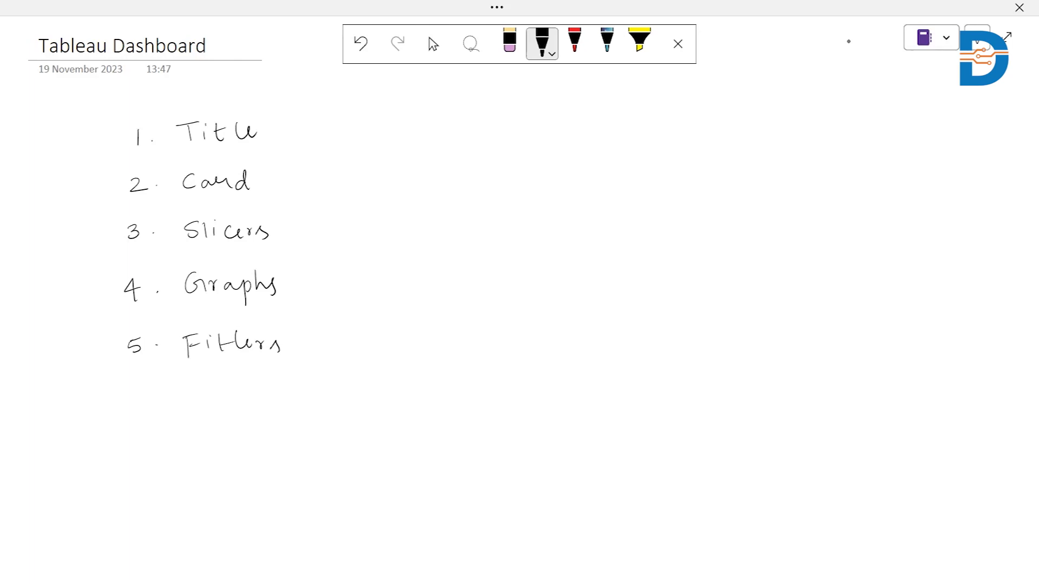
# Step: Add item 6. format in a structured manner to the checklist and exit inking
pyautogui.moveTo(143, 398); pyautogui.dragTo(133, 411)
pyautogui.moveTo(194, 396)
pyautogui.mouseDown()
pyautogui.moveTo(202, 407)
pyautogui.moveTo(272, 405)
pyautogui.mouseUp()
pyautogui.moveTo(253, 399)
pyautogui.mouseDown()
pyautogui.moveTo(338, 410)
pyautogui.moveTo(413, 395)
pyautogui.moveTo(433, 407)
pyautogui.moveTo(473, 401)
pyautogui.moveTo(481, 379)
pyautogui.moveTo(482, 403)
pyautogui.mouseUp()
pyautogui.moveTo(508, 403); pyautogui.dragTo(581, 403)
pyautogui.moveTo(582, 405); pyautogui.dragTo(591, 391)
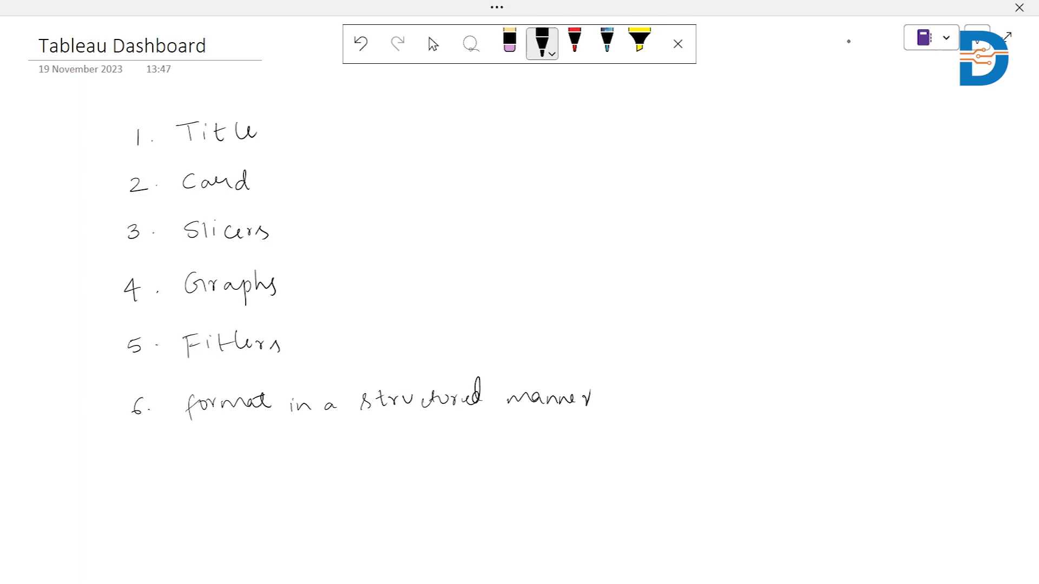
pyautogui.press('Escape')
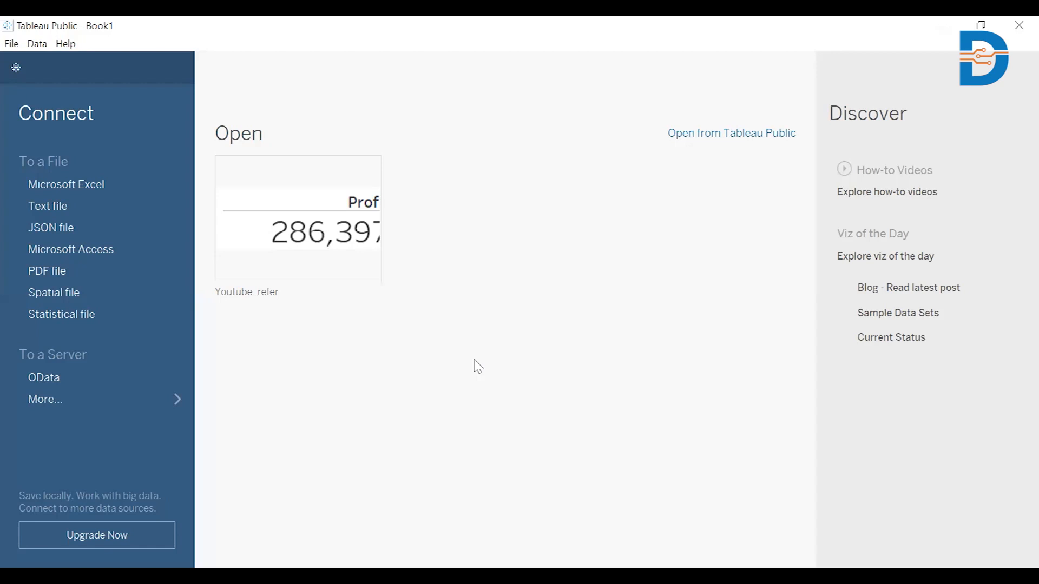
# Step: Connect to the Orders_data Excel workbook from Downloads and browse the columns of the orders table
pyautogui.click(38, 193)
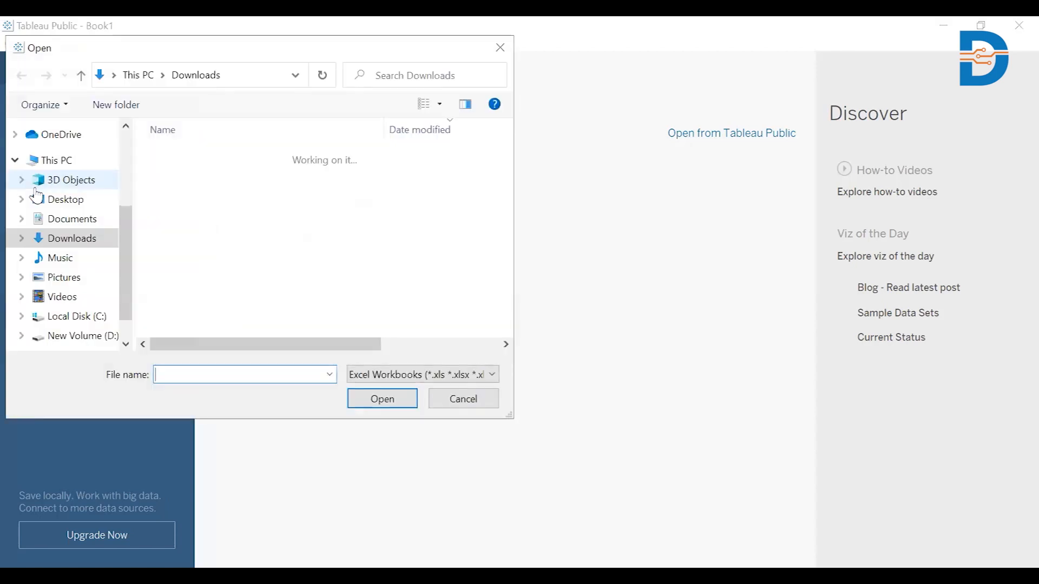
pyautogui.click(179, 222)
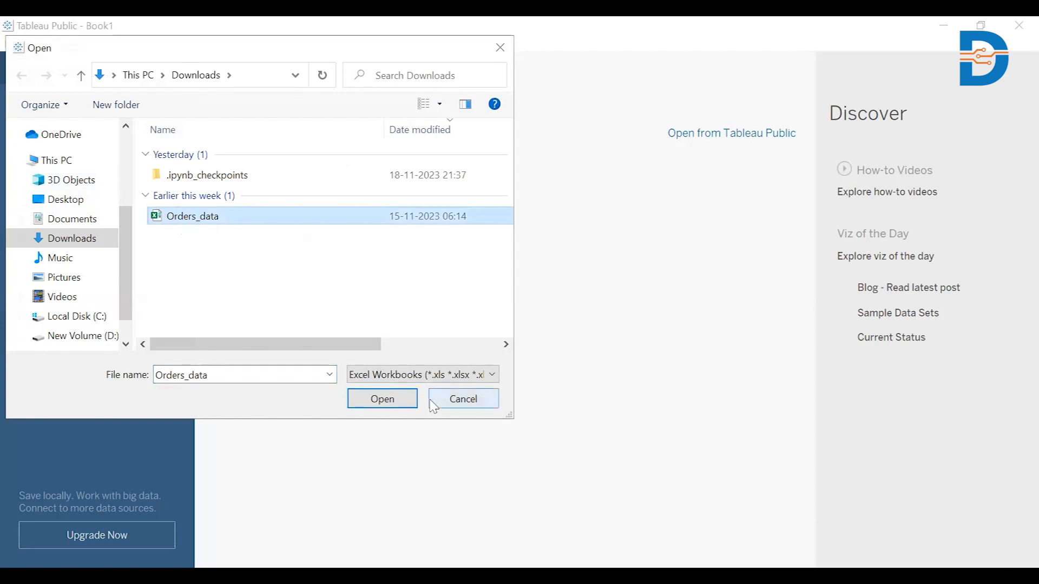
pyautogui.click(388, 404)
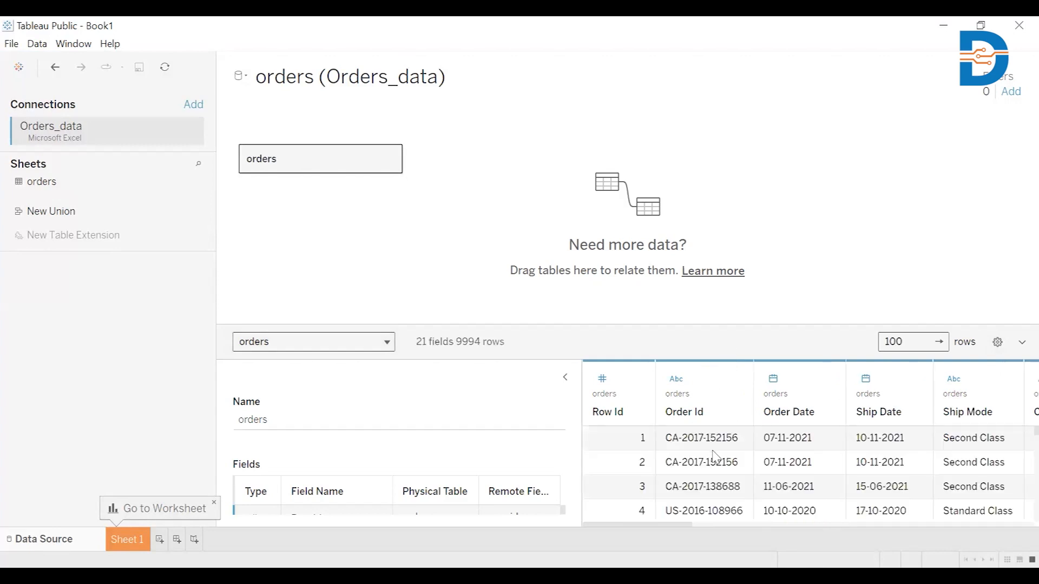
pyautogui.moveTo(647, 526); pyautogui.dragTo(767, 528)
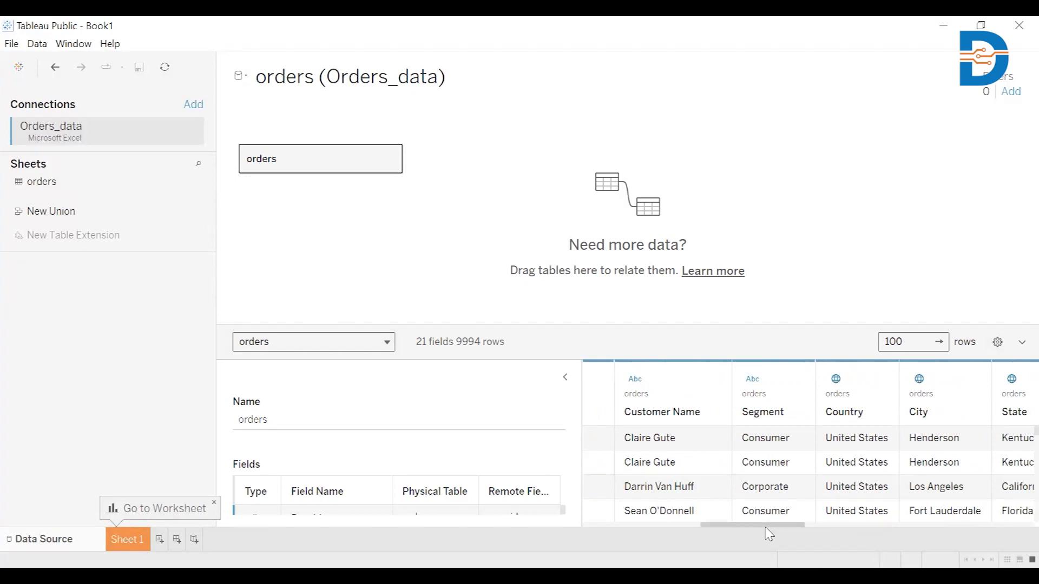
pyautogui.moveTo(765, 526); pyautogui.dragTo(880, 527)
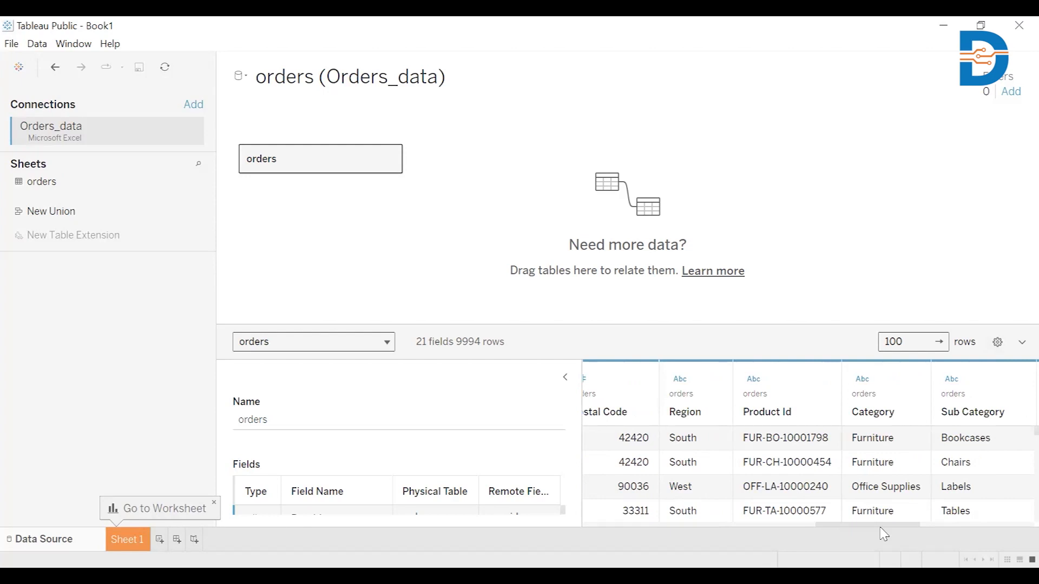
# Step: On Sheet 1, add Profit, Sales and Quantity and display them as a text table
pyautogui.click(128, 542)
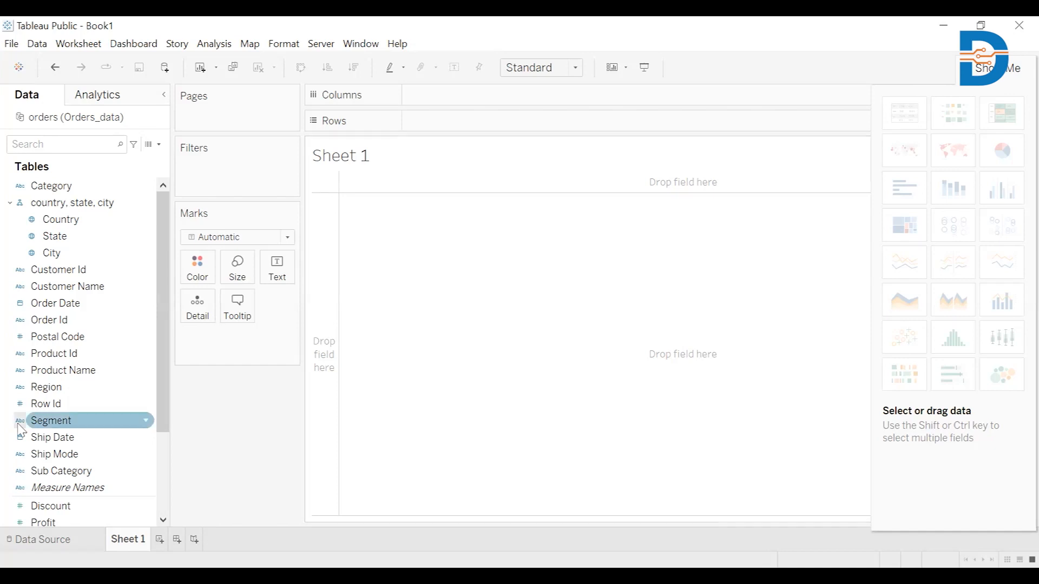
pyautogui.moveTo(164, 376); pyautogui.dragTo(169, 412)
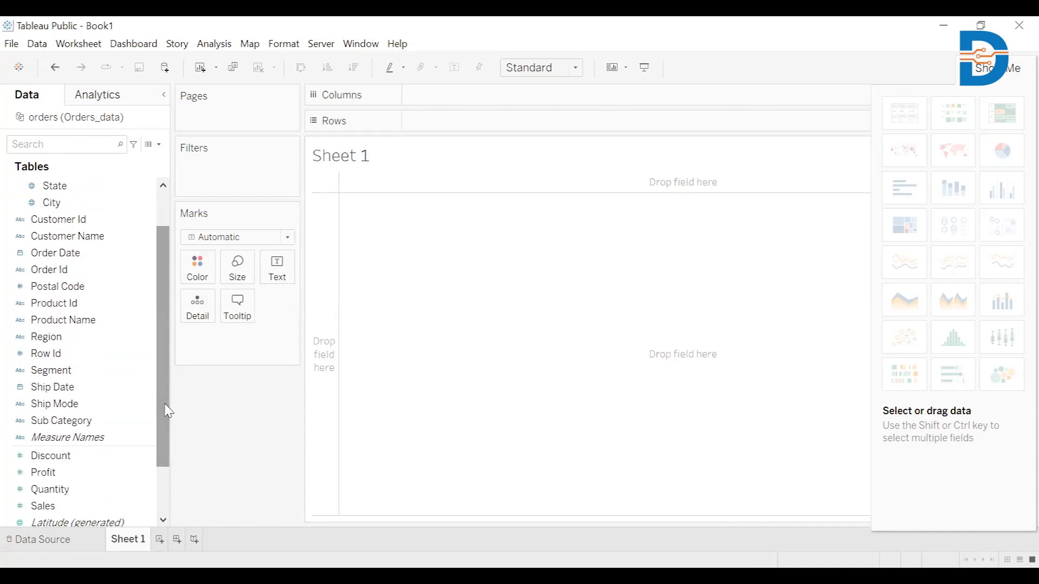
pyautogui.moveTo(169, 412); pyautogui.dragTo(167, 450)
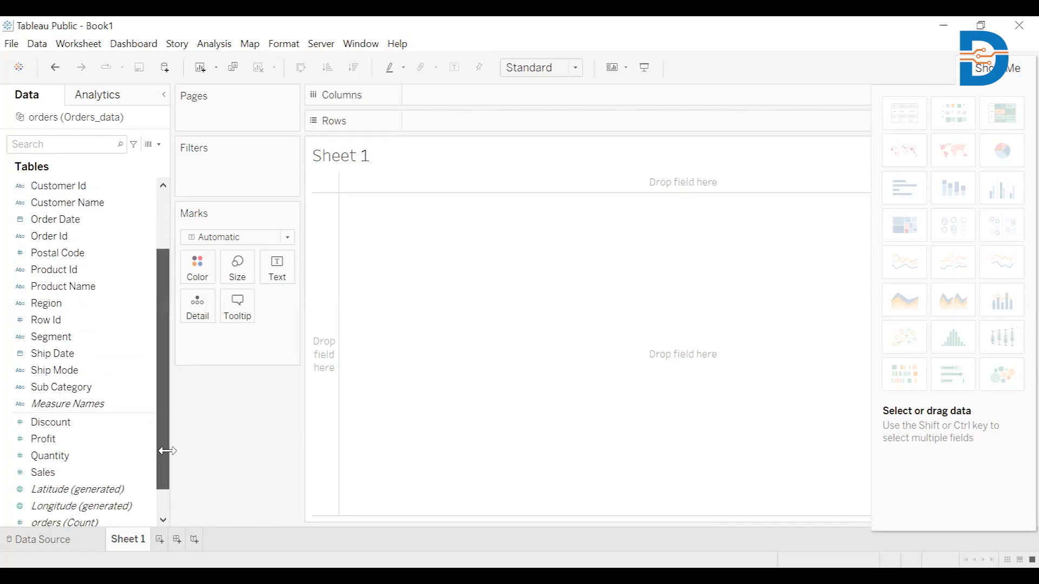
pyautogui.click(48, 442)
pyautogui.doubleClick(48, 442)
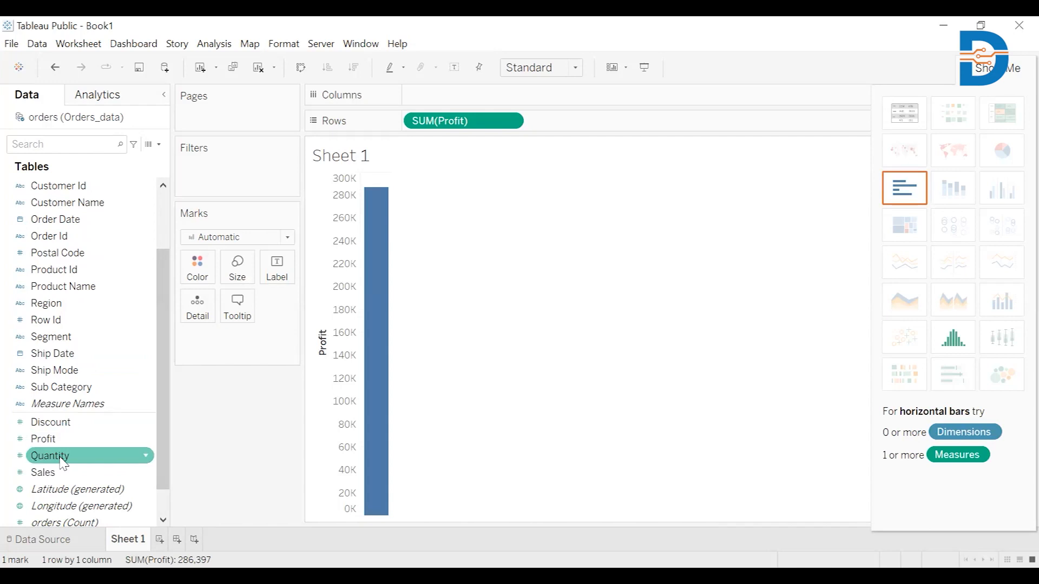
pyautogui.doubleClick(57, 477)
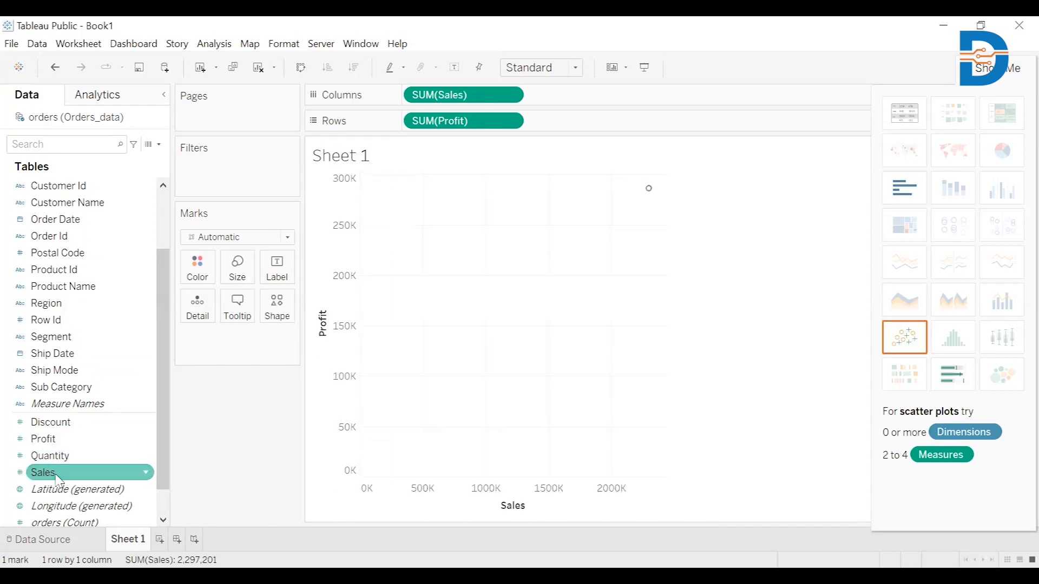
pyautogui.click(66, 459)
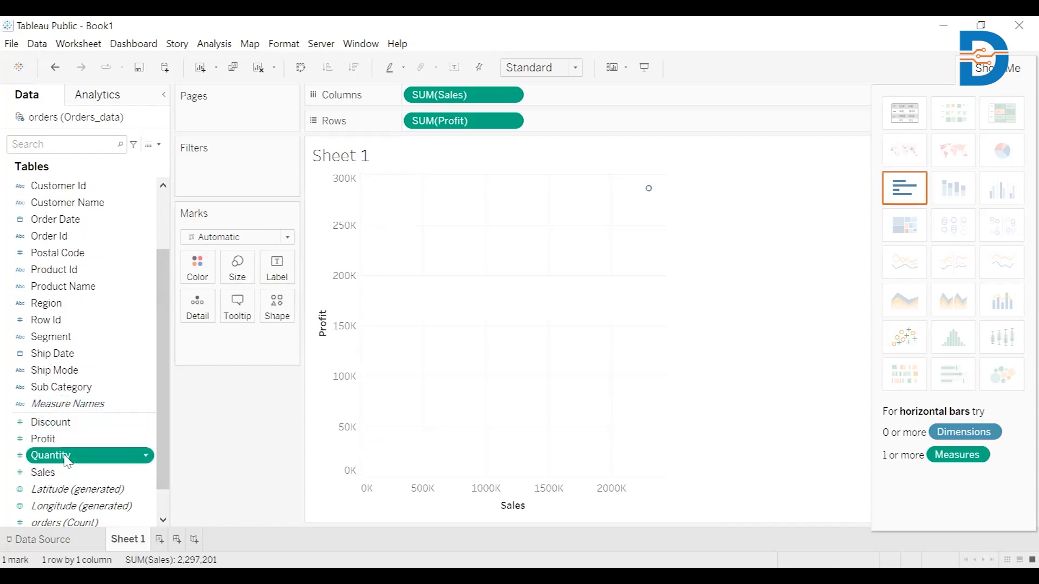
pyautogui.doubleClick(66, 459)
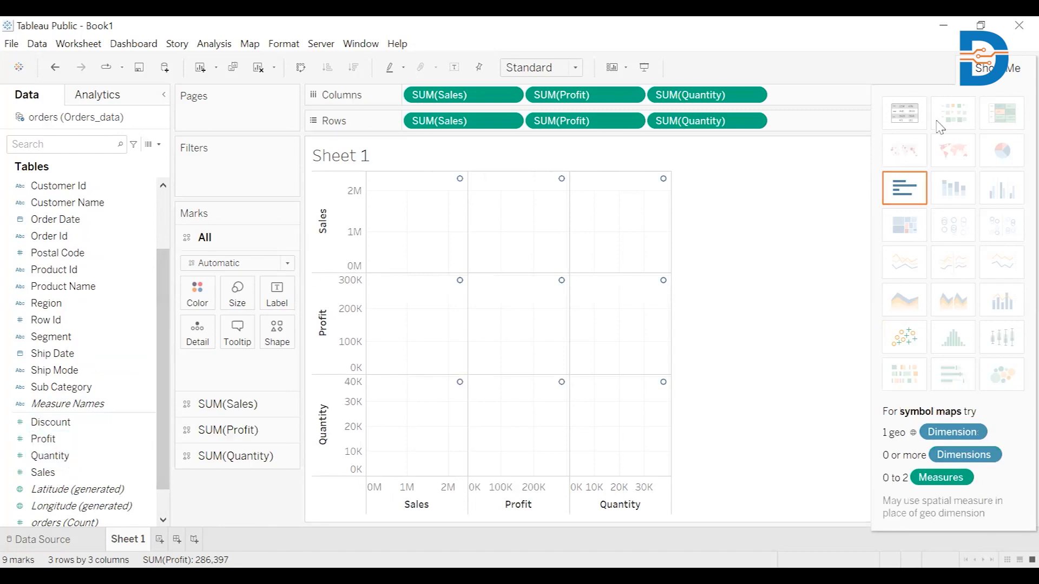
pyautogui.click(905, 113)
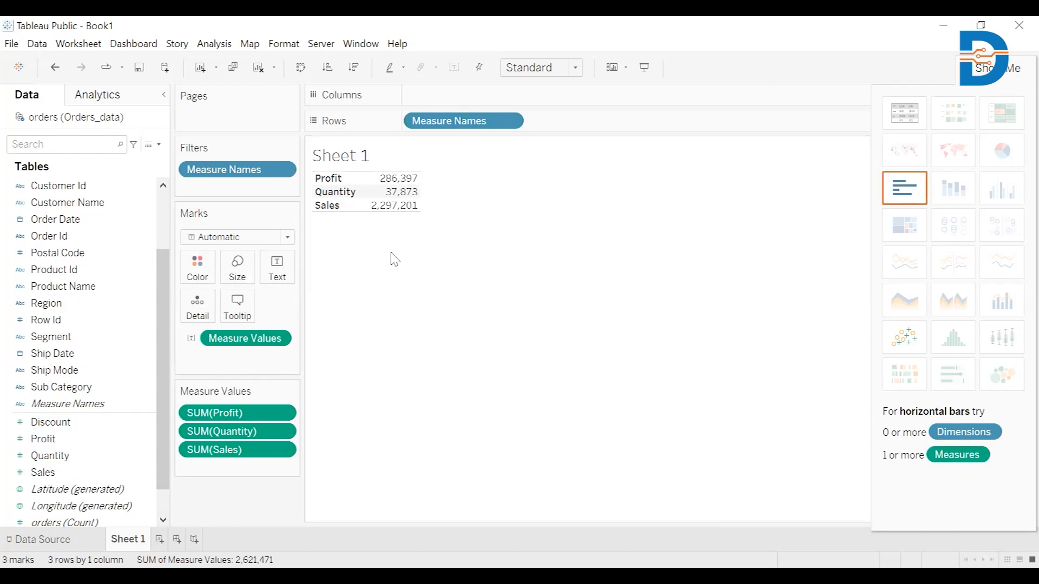
# Step: Swap rows and columns so the measures sit side by side, and clear the sheet title
pyautogui.hotkey('ctrl', 'w')
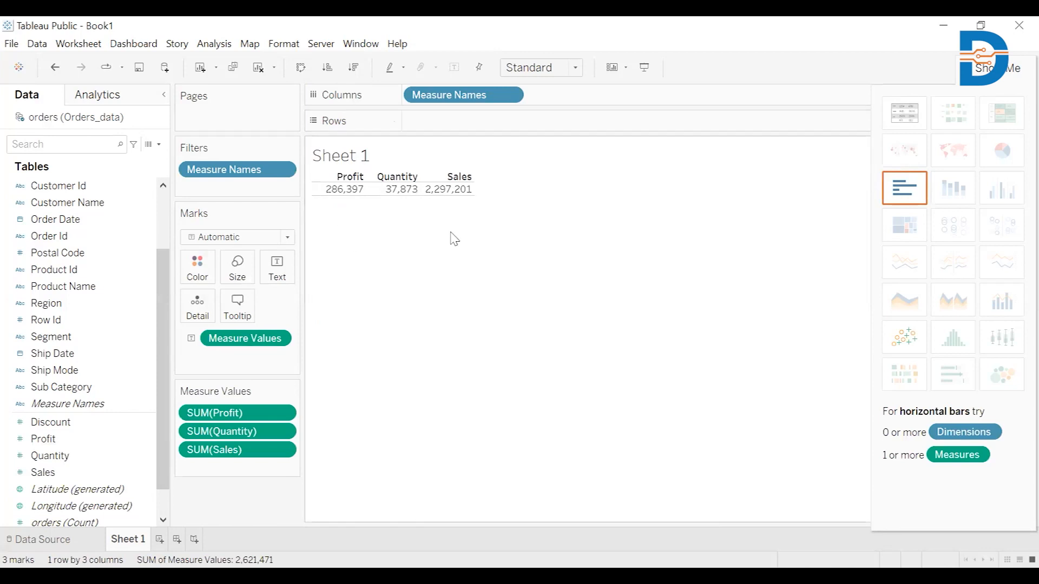
pyautogui.doubleClick(347, 158)
pyautogui.moveTo(425, 254); pyautogui.dragTo(347, 252)
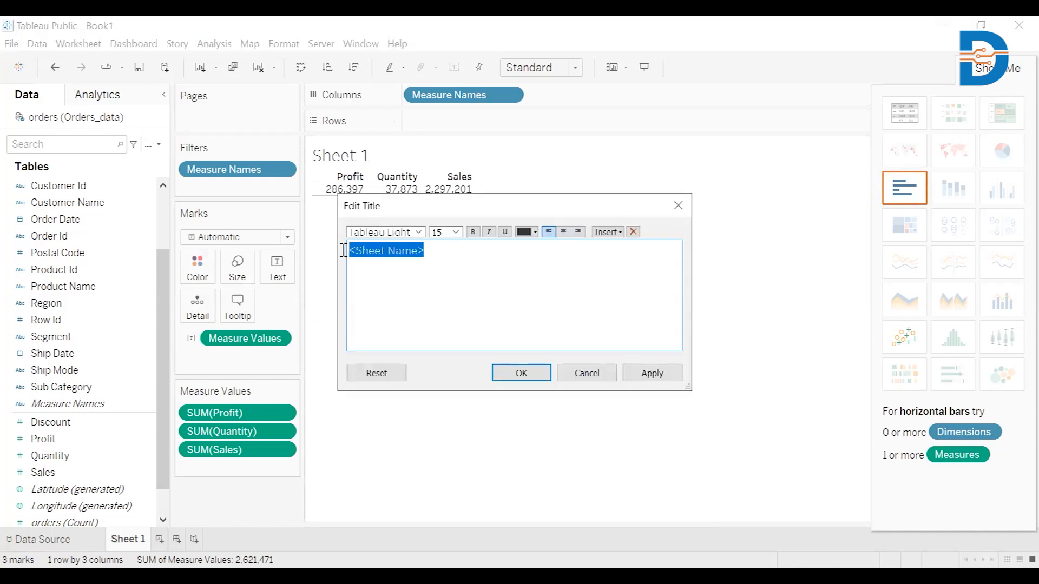
pyautogui.press('BackSpace')
pyautogui.click(520, 373)
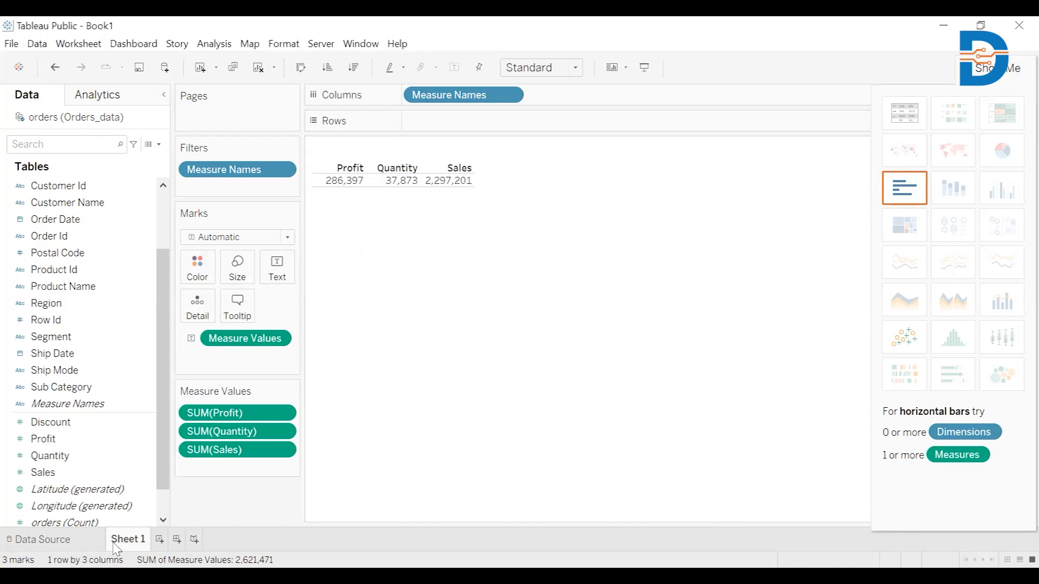
# Step: Rename Sheet 1 to Card
pyautogui.rightClick(130, 547)
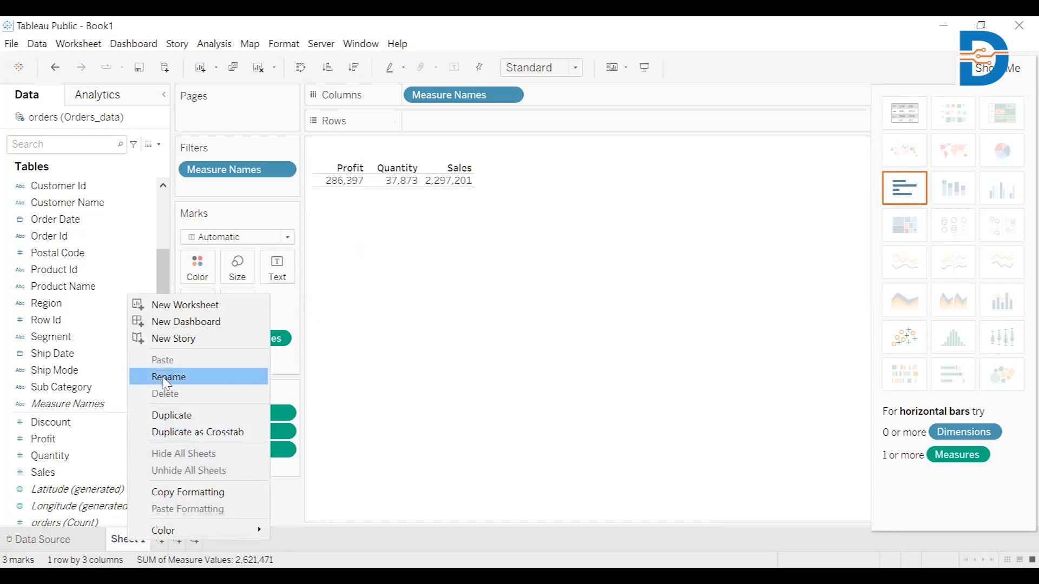
pyautogui.click(165, 378)
pyautogui.write('Cr')
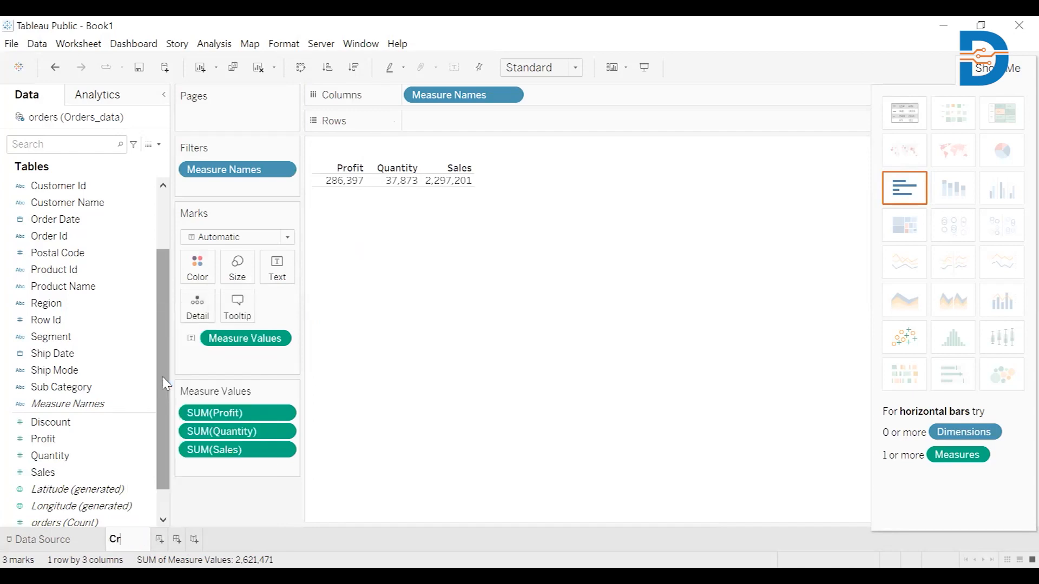
pyautogui.press('BackSpace')
pyautogui.write('ard')
pyautogui.click(490, 416)
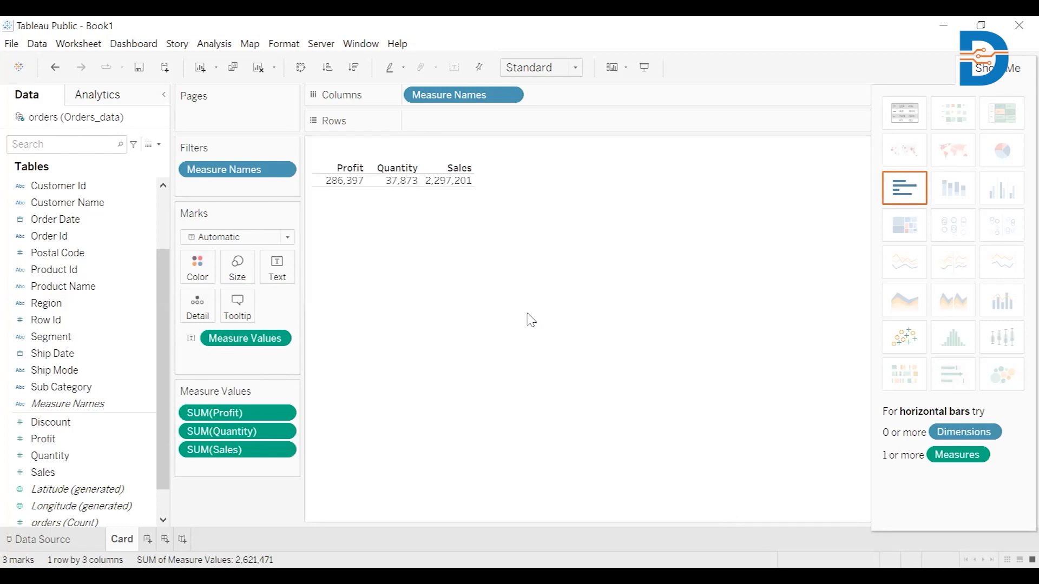
# Step: On a new worksheet, plot Sales by Region and switch it to a pie chart
pyautogui.click(147, 540)
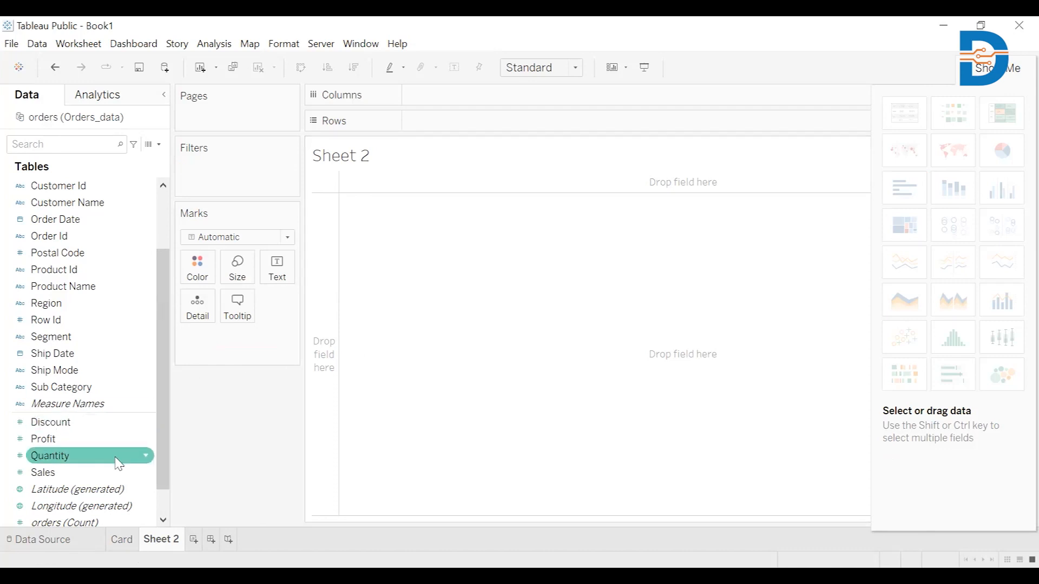
pyautogui.click(56, 474)
pyautogui.doubleClick(57, 474)
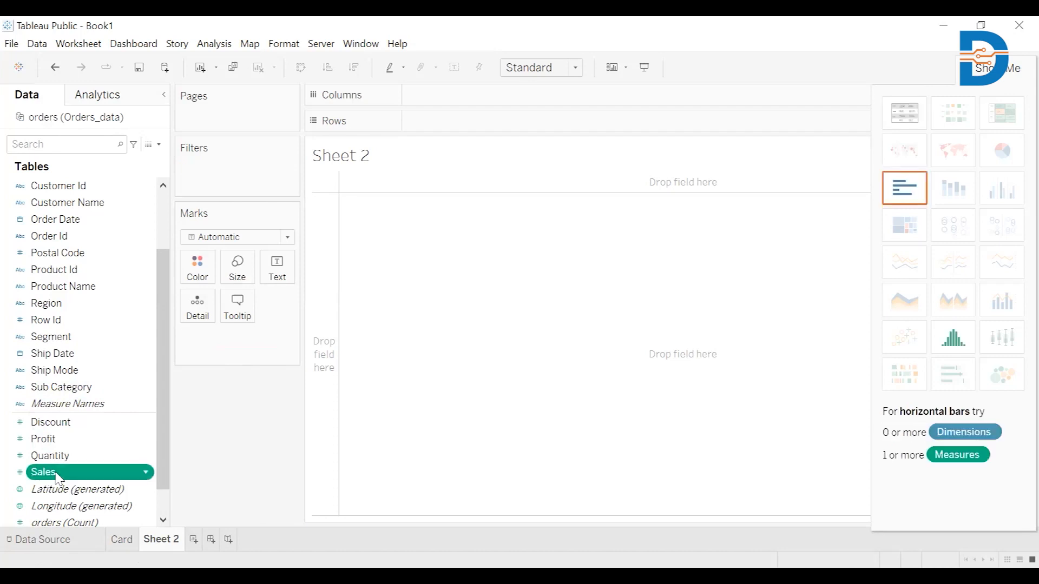
pyautogui.click(61, 306)
pyautogui.doubleClick(61, 307)
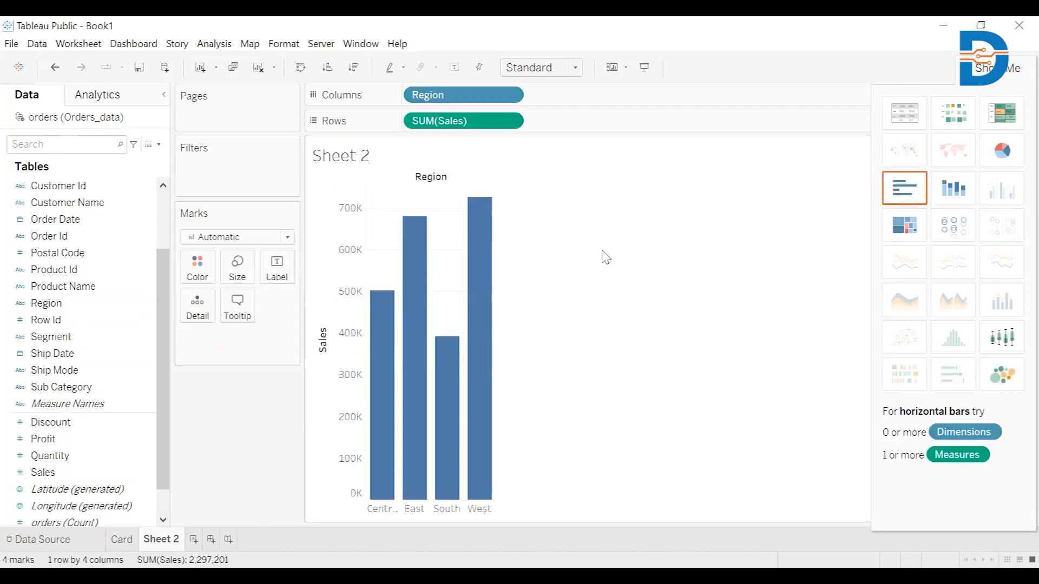
pyautogui.click(1002, 157)
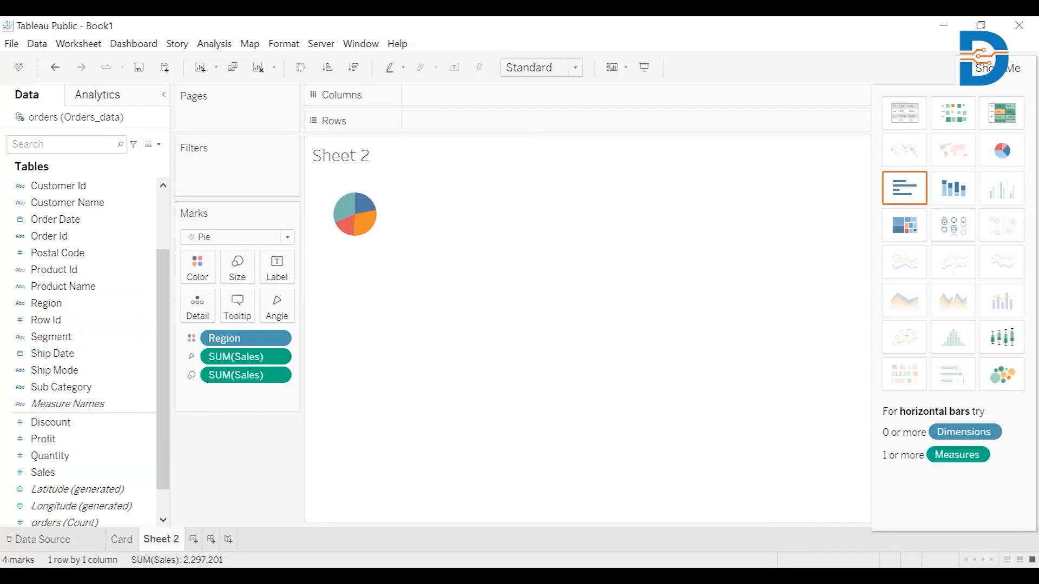
# Step: Set the pie chart's view size to Entire View
pyautogui.click(576, 71)
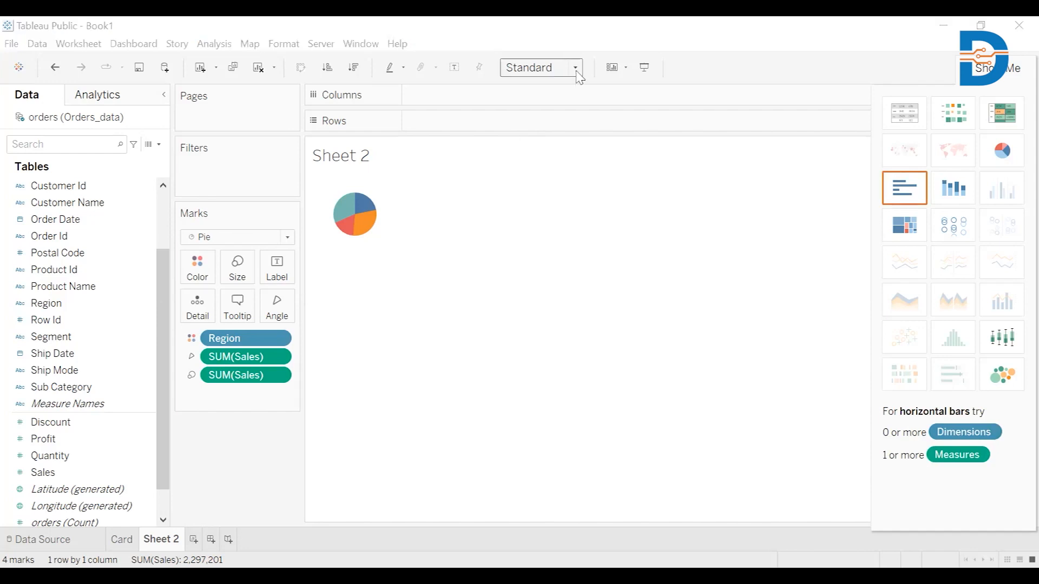
pyautogui.click(577, 71)
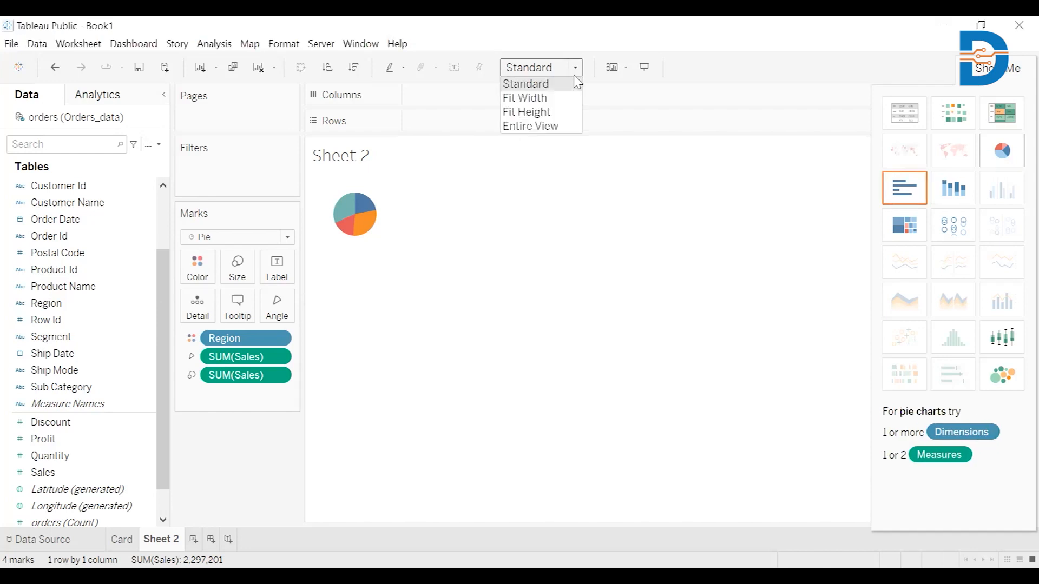
pyautogui.click(561, 130)
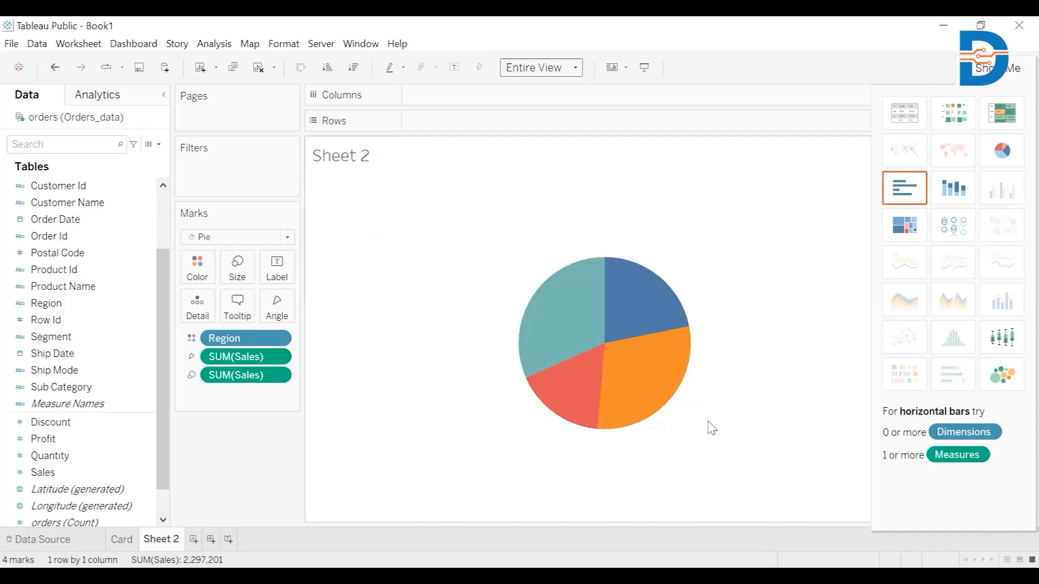
pyautogui.moveTo(558, 326)
pyautogui.moveTo(656, 324)
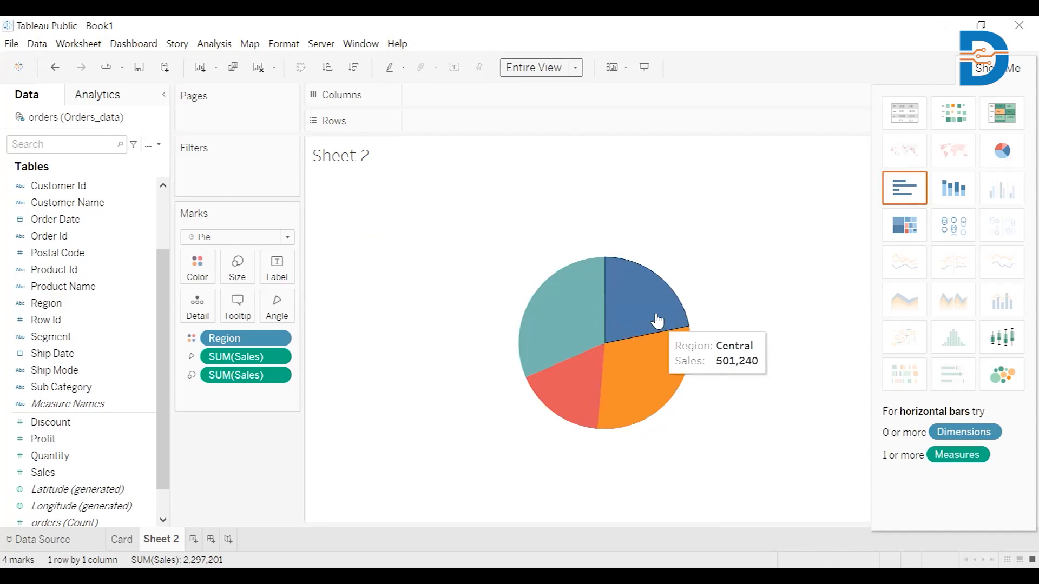
pyautogui.moveTo(617, 388)
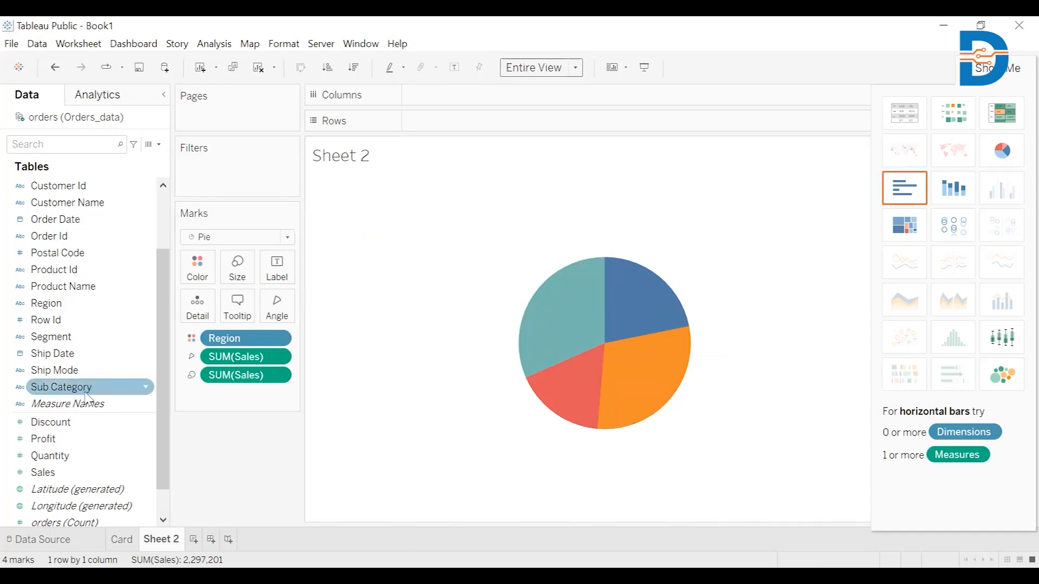
# Step: Label the pie slices with Region
pyautogui.click(59, 303)
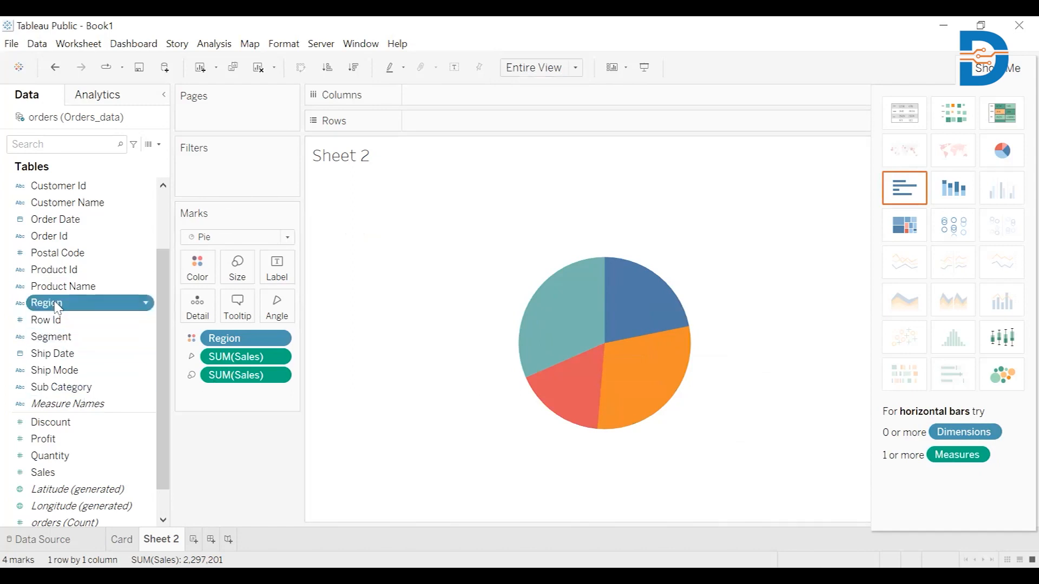
pyautogui.click(277, 268)
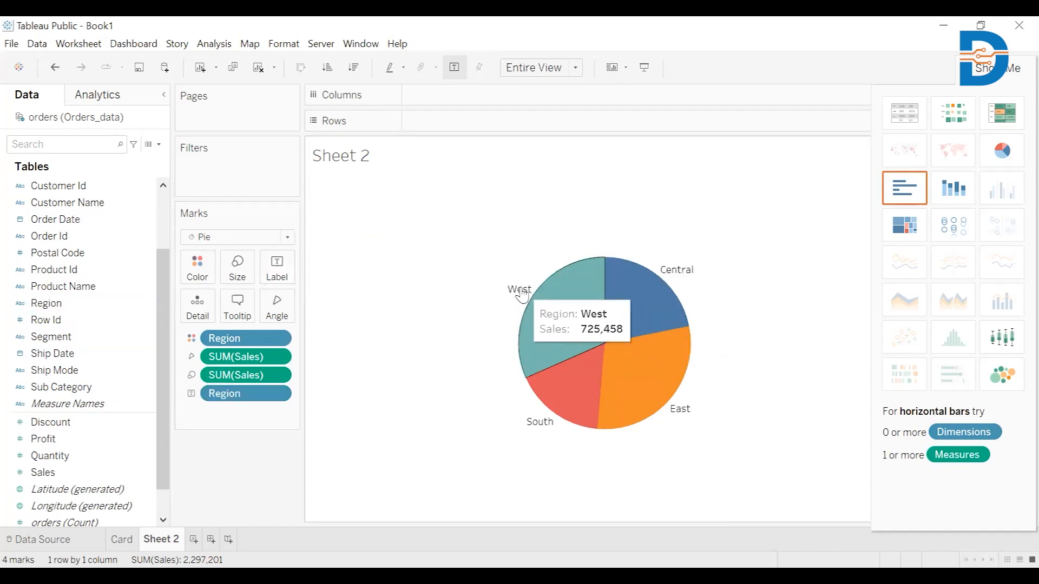
pyautogui.moveTo(669, 282)
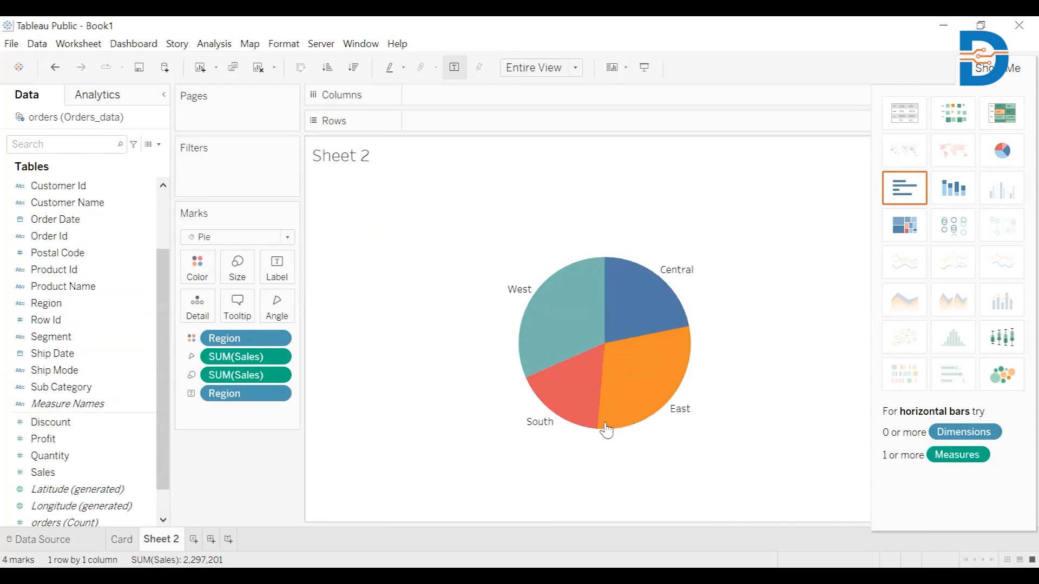
# Step: Add Sales values to the pie slice labels
pyautogui.moveTo(562, 321)
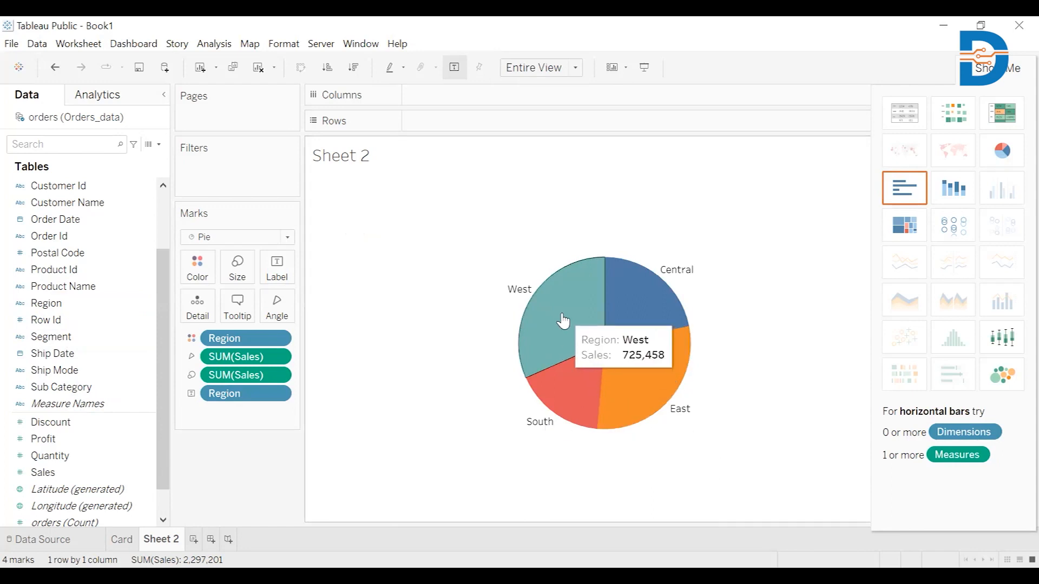
pyautogui.click(75, 474)
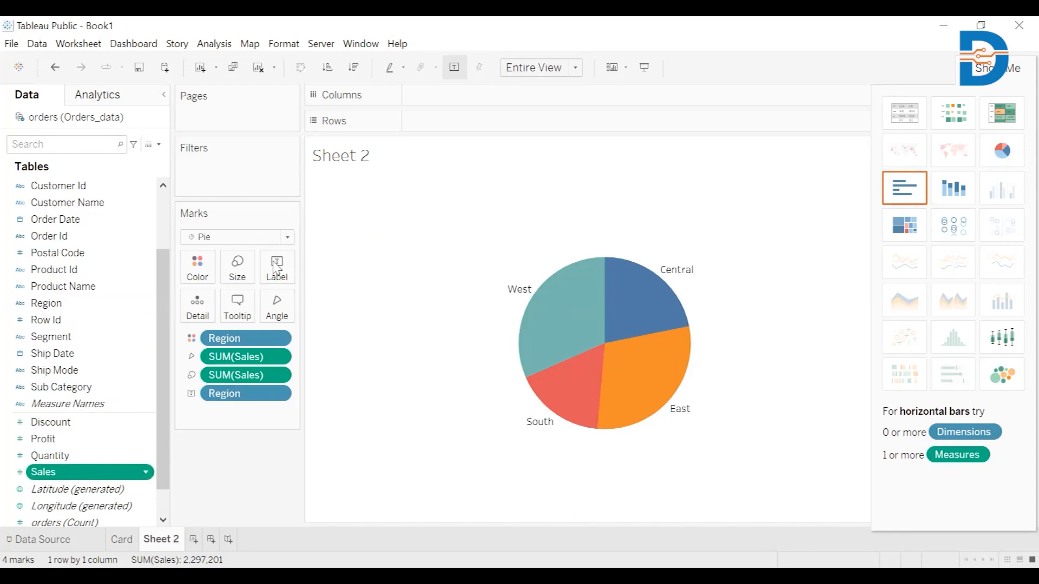
pyautogui.moveTo(276, 267); pyautogui.dragTo(277, 266)
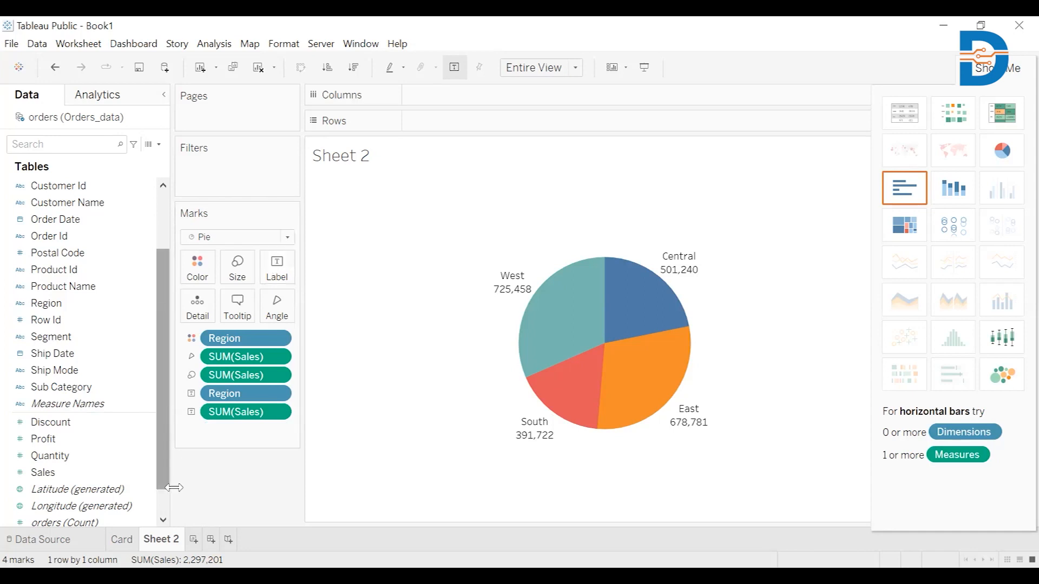
# Step: Rename Sheet 2 to pie and add a new dashboard
pyautogui.rightClick(161, 546)
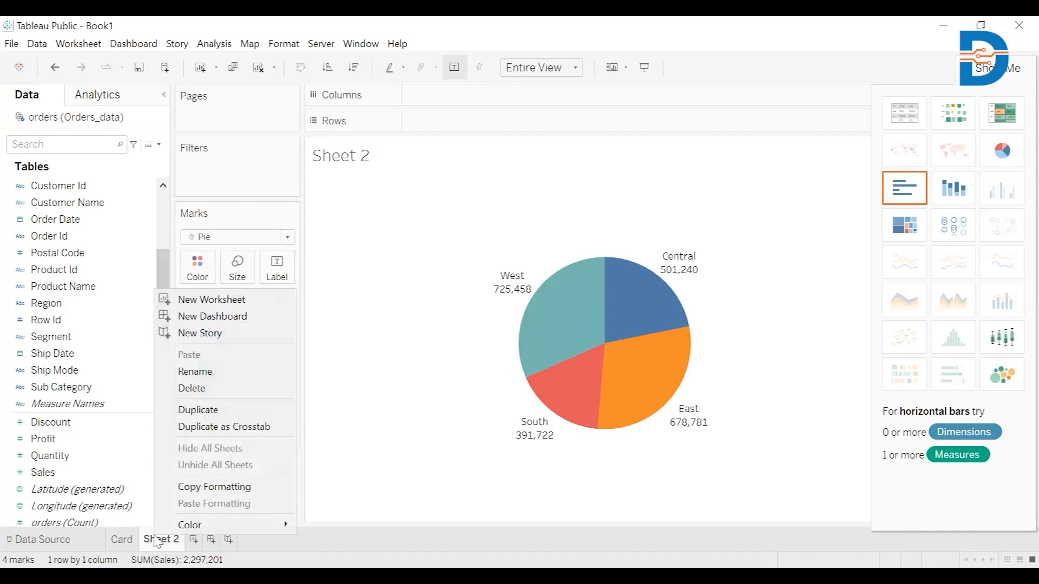
pyautogui.click(203, 373)
pyautogui.press('BackSpace')
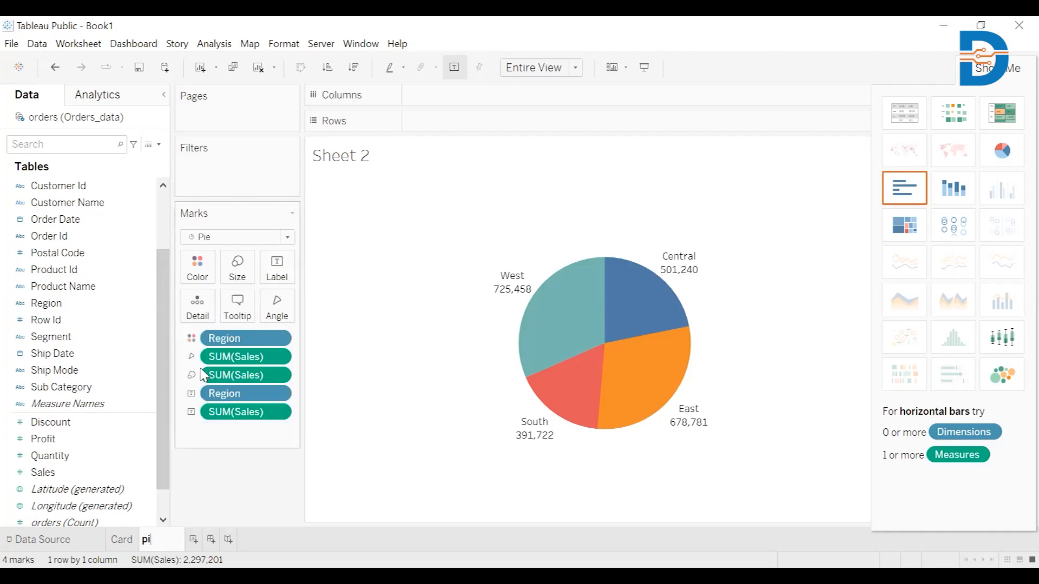
pyautogui.click(195, 540)
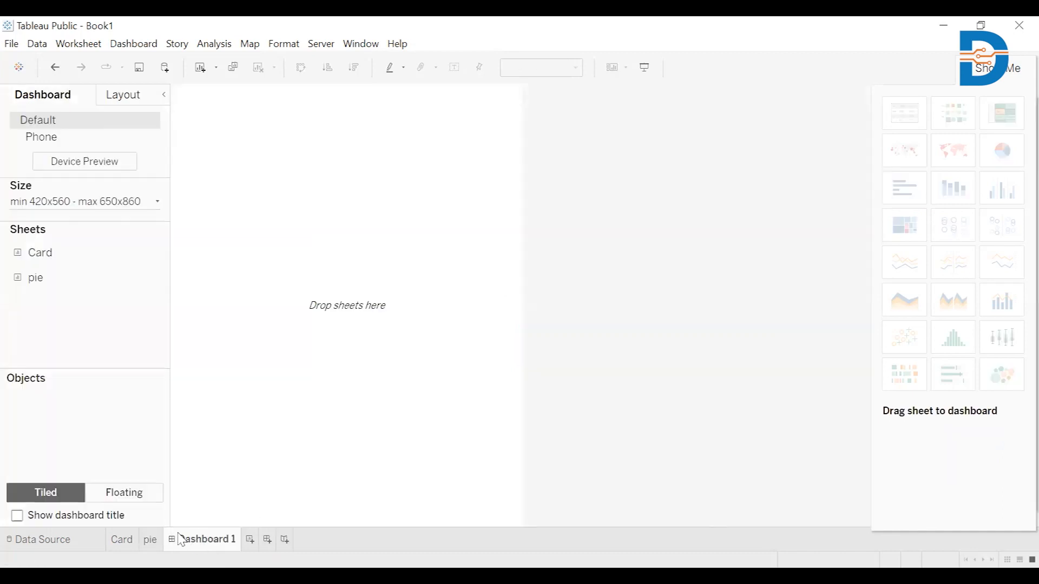
# Step: On a new worksheet, plot Sales by year of Order Date as a line chart
pyautogui.click(250, 540)
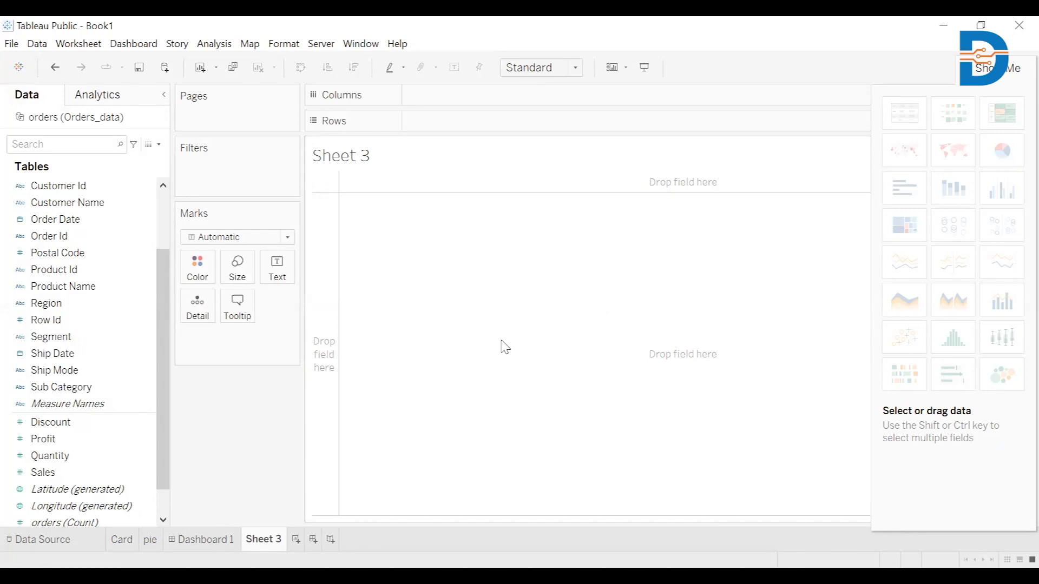
pyautogui.click(84, 253)
pyautogui.click(73, 220)
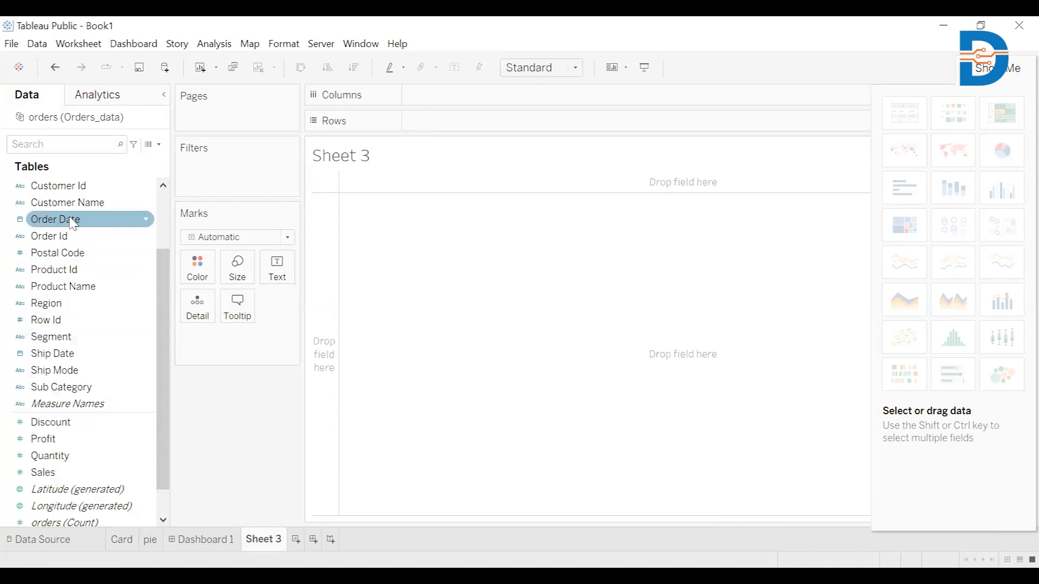
pyautogui.doubleClick(73, 220)
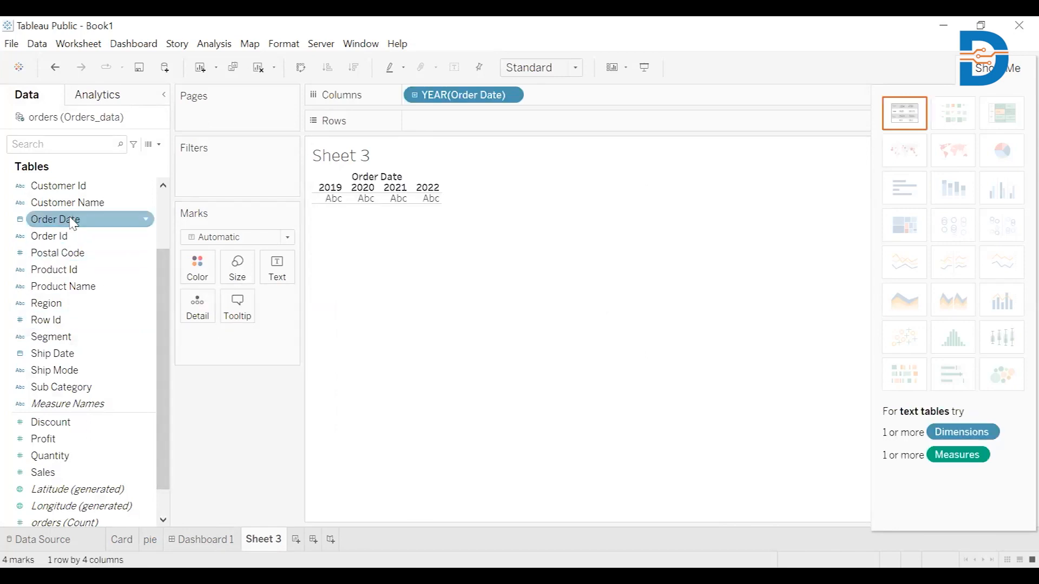
pyautogui.click(90, 472)
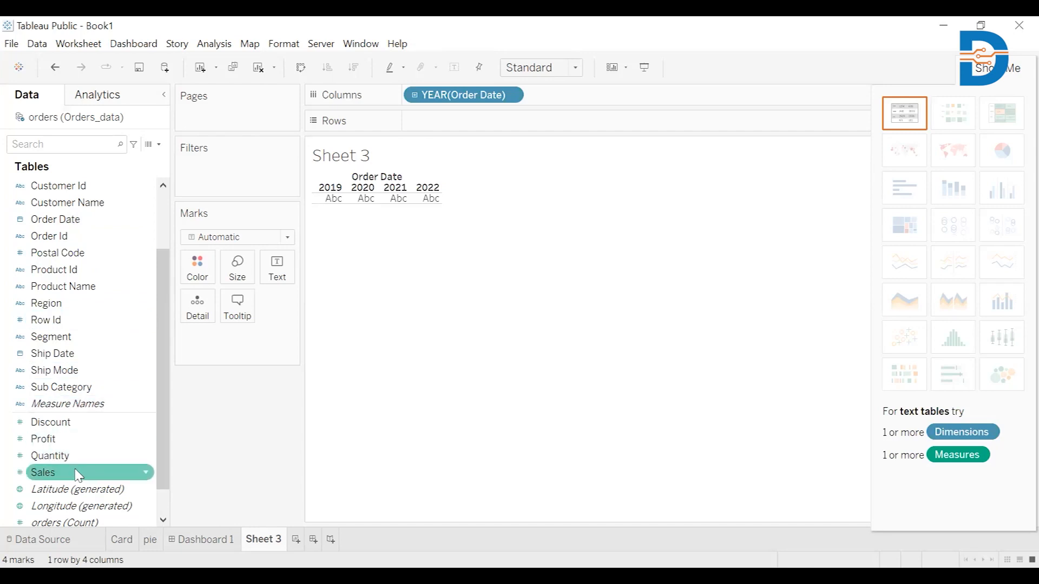
pyautogui.doubleClick(87, 474)
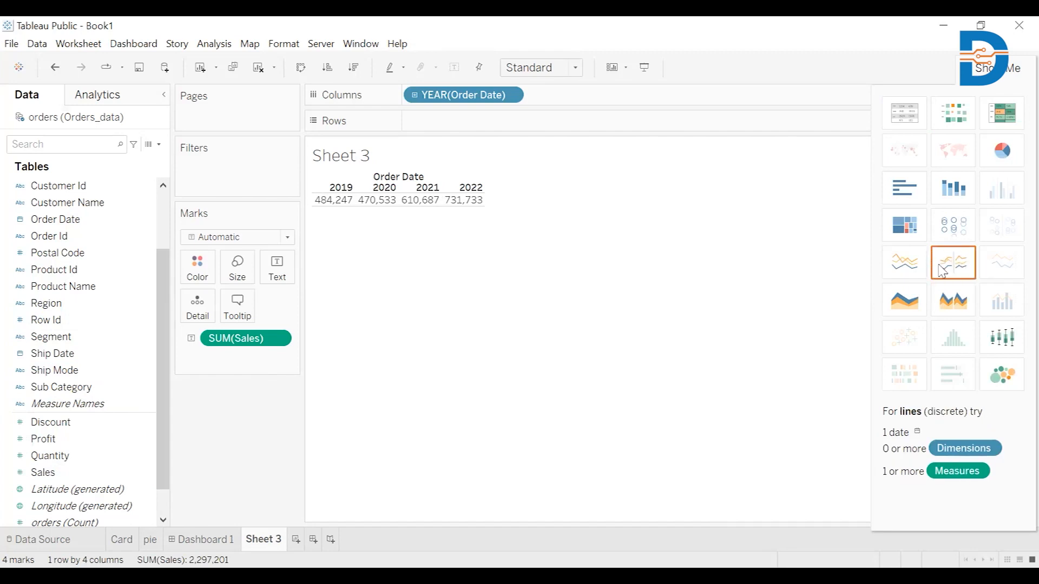
pyautogui.click(954, 273)
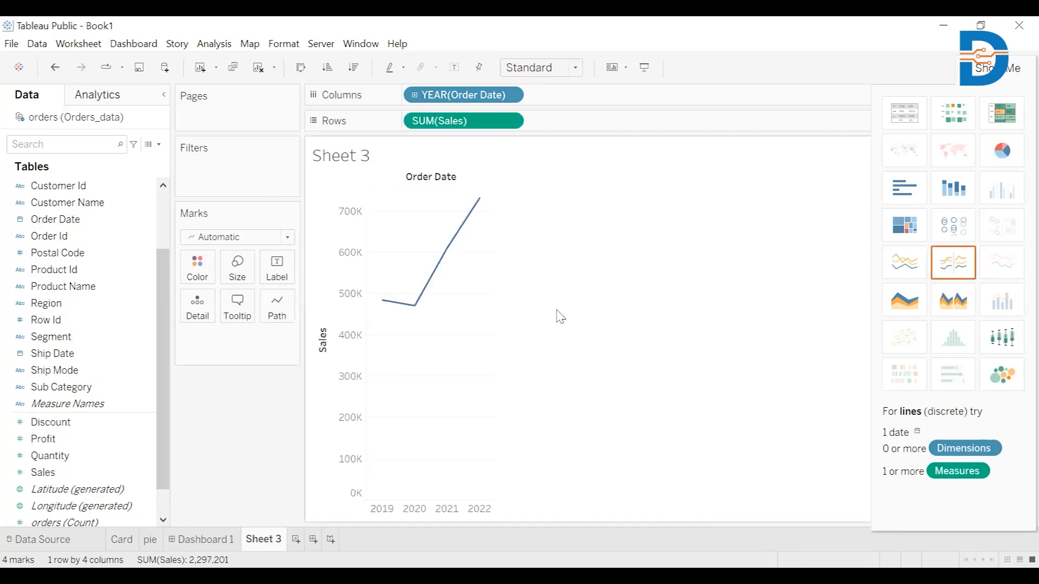
pyautogui.click(920, 272)
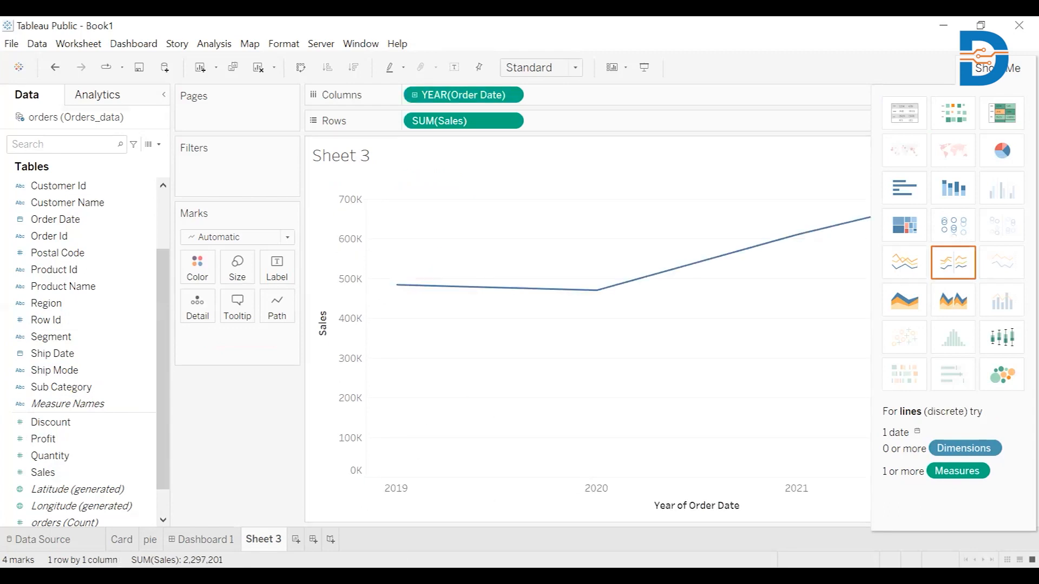
# Step: Rename Sheet 3 to line and add another new dashboard
pyautogui.rightClick(265, 537)
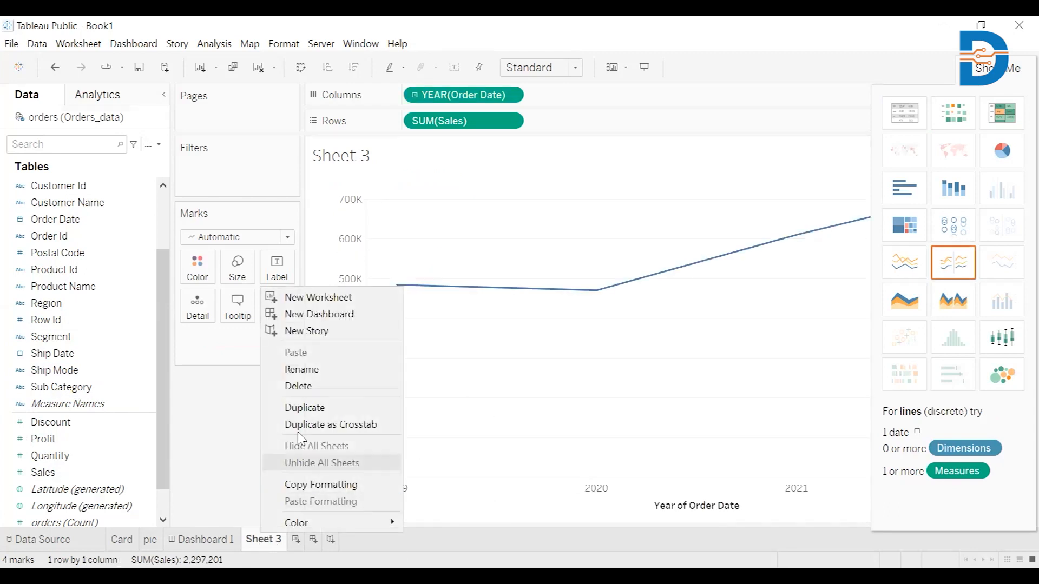
pyautogui.click(299, 369)
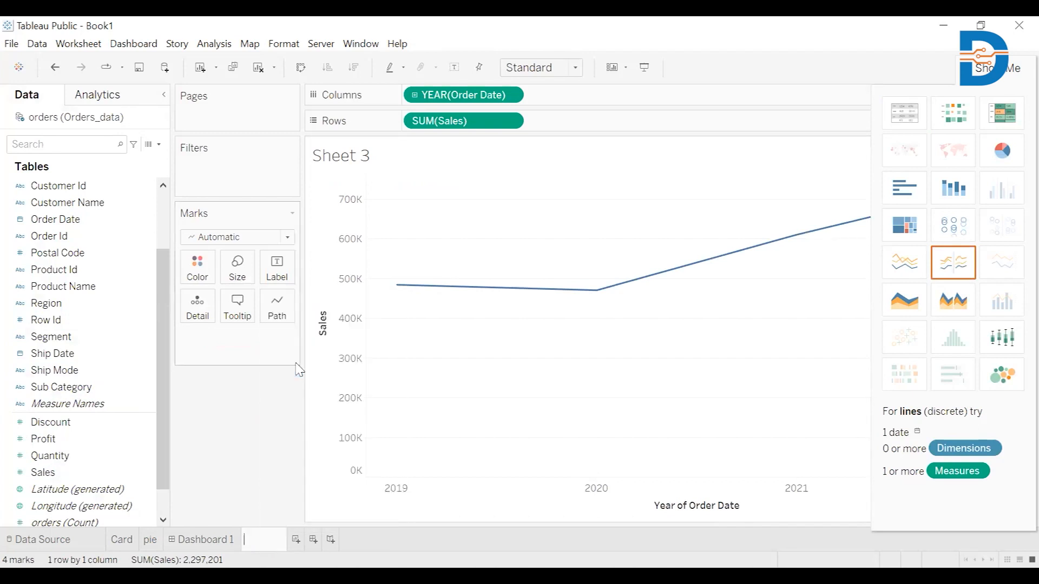
pyautogui.click(296, 540)
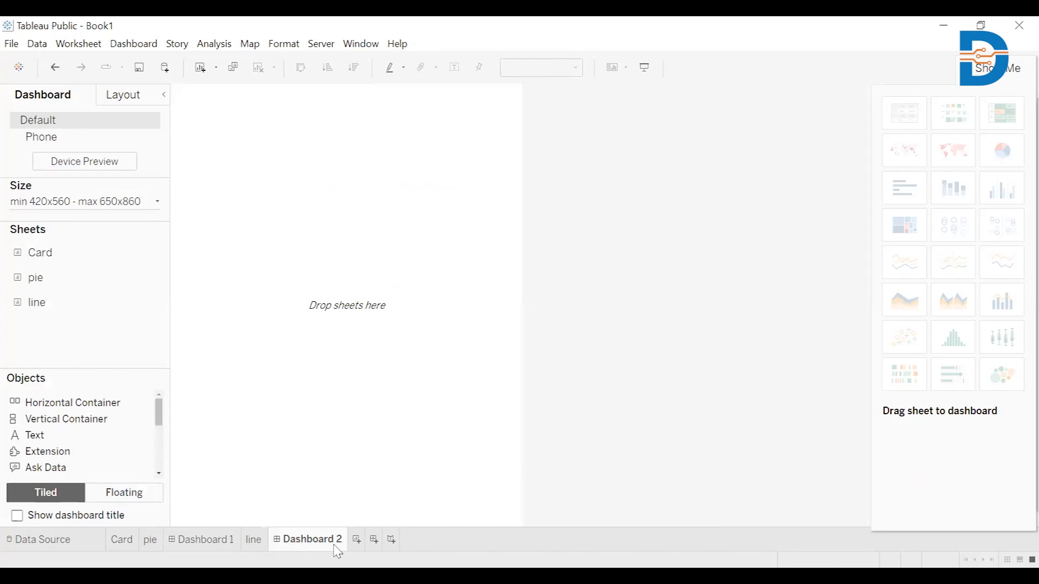
# Step: Add a new worksheet and rename it table
pyautogui.click(357, 540)
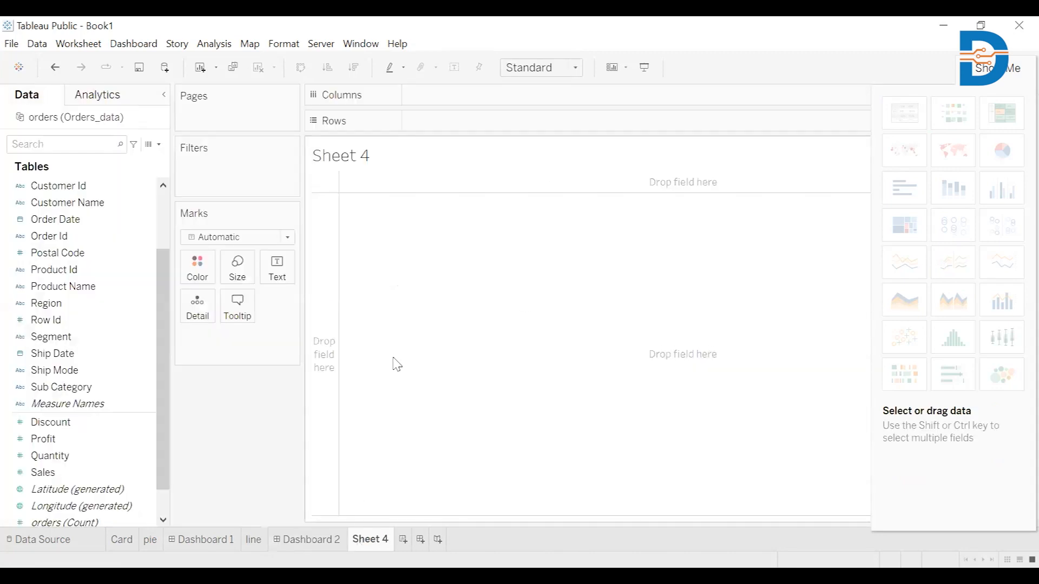
pyautogui.rightClick(372, 547)
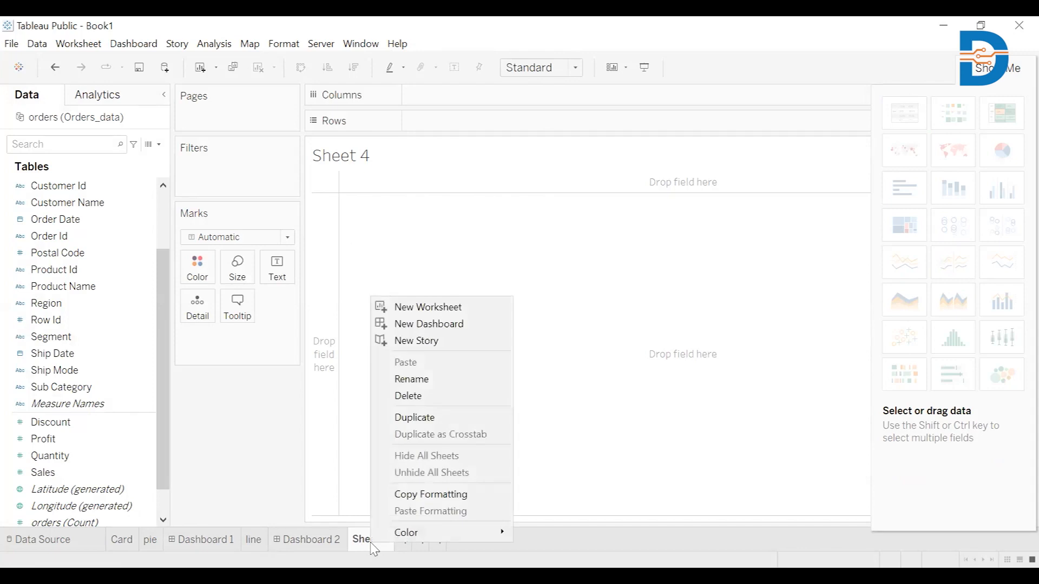
pyautogui.click(420, 380)
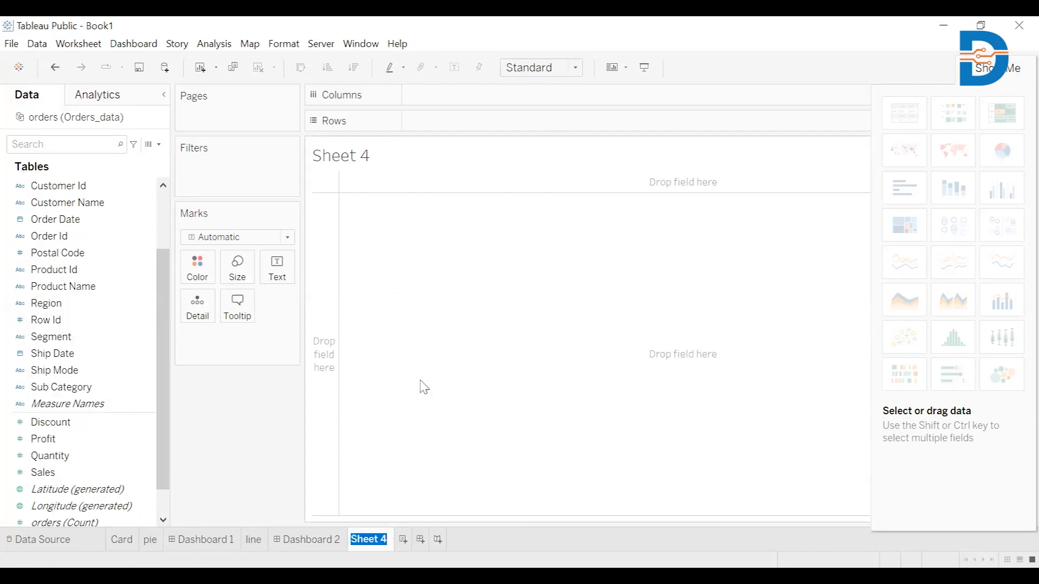
pyautogui.press('BackSpace')
pyautogui.write('table')
pyautogui.press('Return')
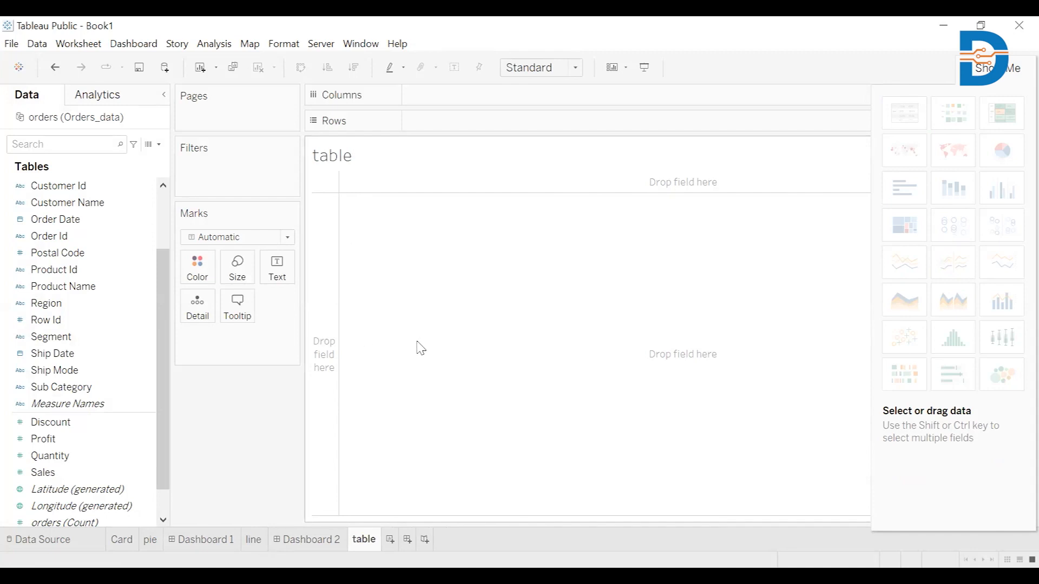
# Step: Build a text table of Profit and Sales by Region and year of Order Date
pyautogui.doubleClick(86, 222)
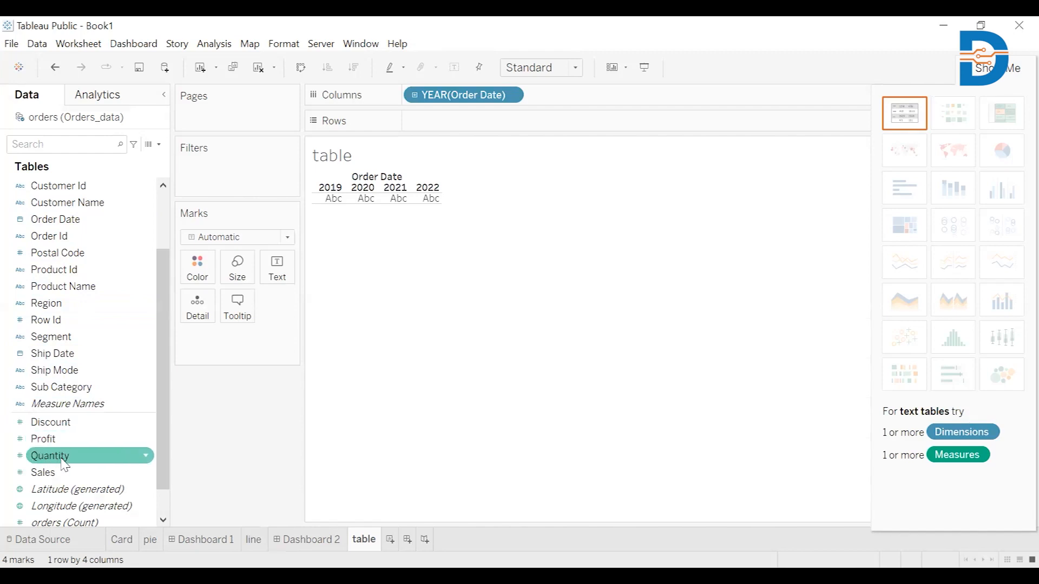
pyautogui.doubleClick(80, 308)
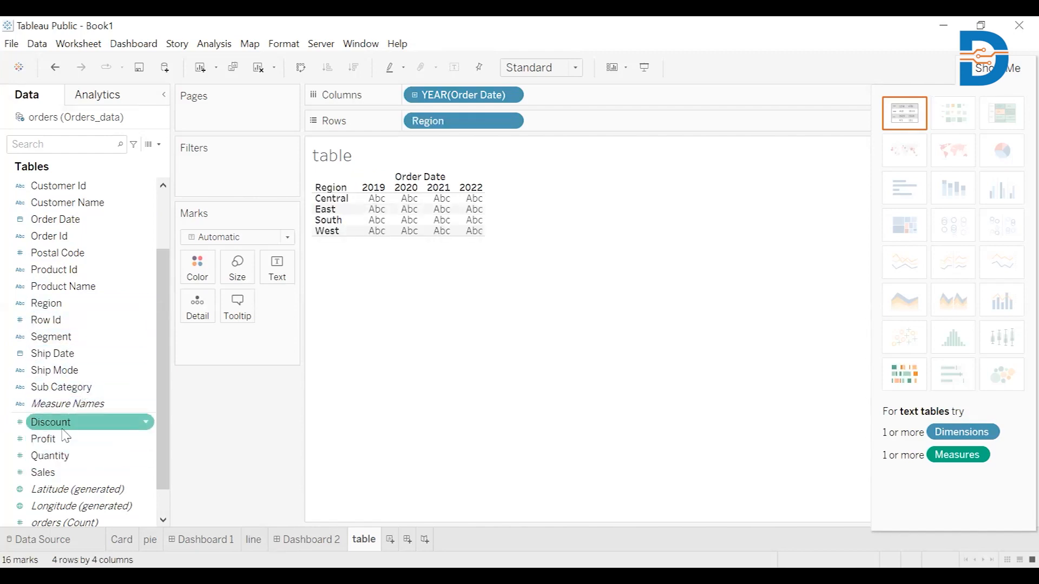
pyautogui.doubleClick(65, 441)
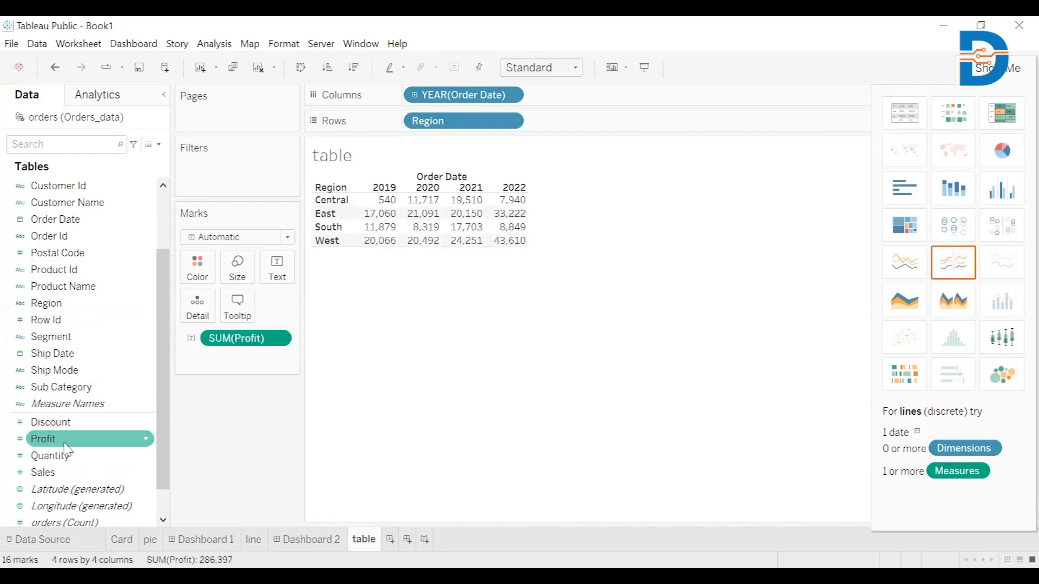
pyautogui.doubleClick(64, 475)
pyautogui.click(407, 386)
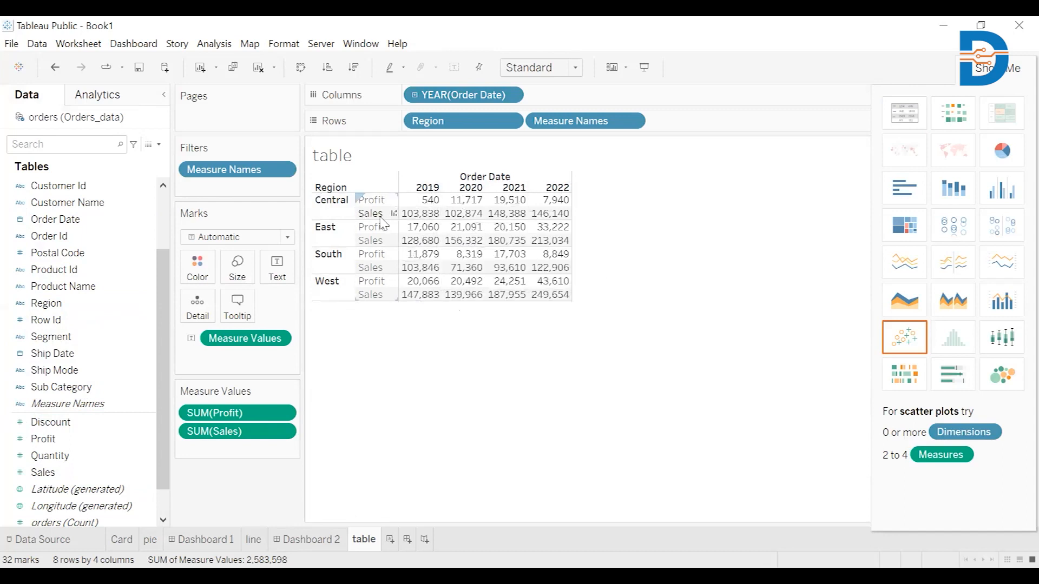
# Step: Clear the title text of the table worksheet
pyautogui.doubleClick(353, 156)
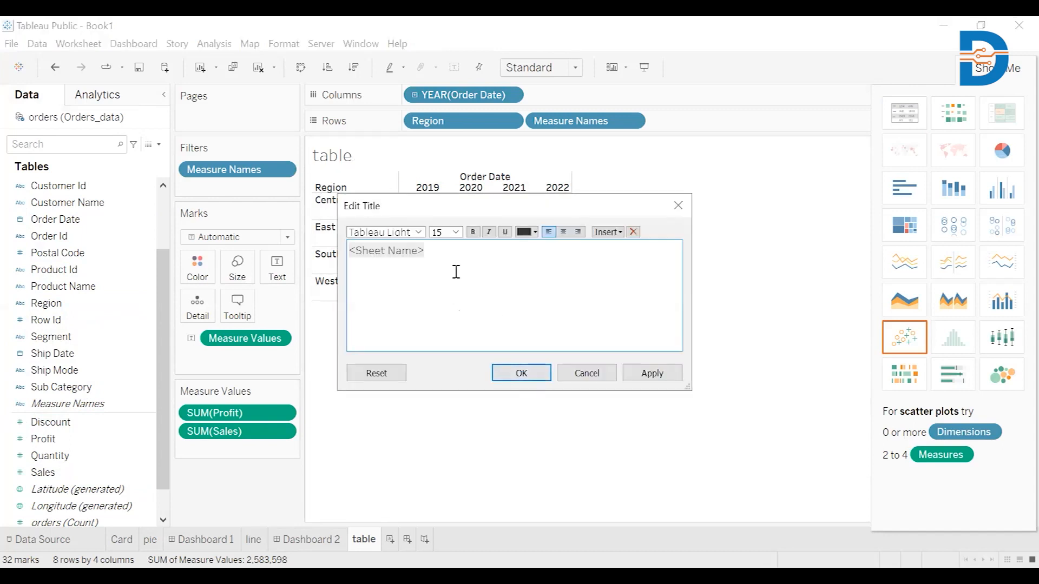
pyautogui.moveTo(437, 245); pyautogui.dragTo(331, 235)
pyautogui.press('BackSpace')
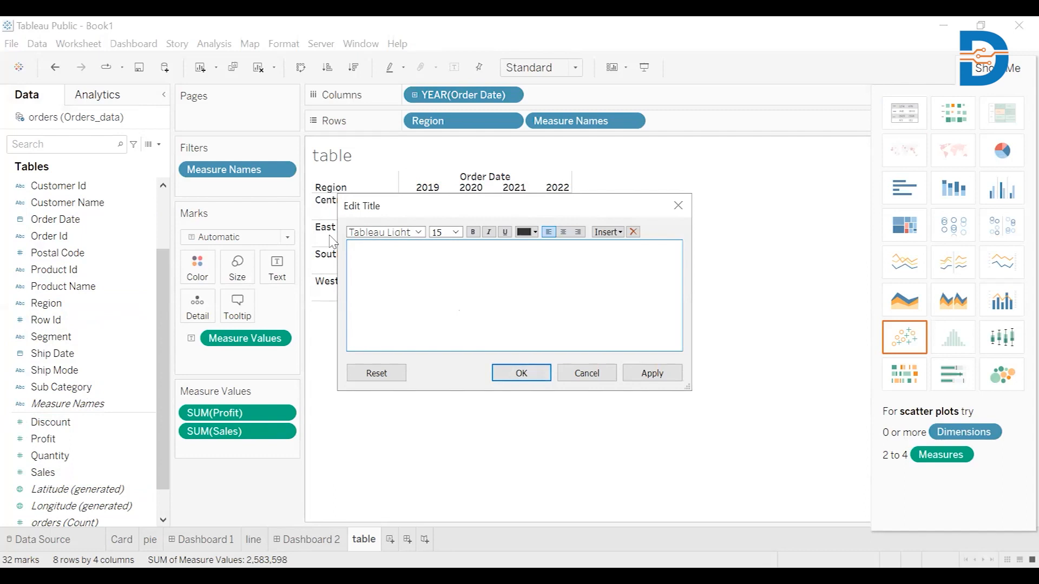
pyautogui.click(522, 373)
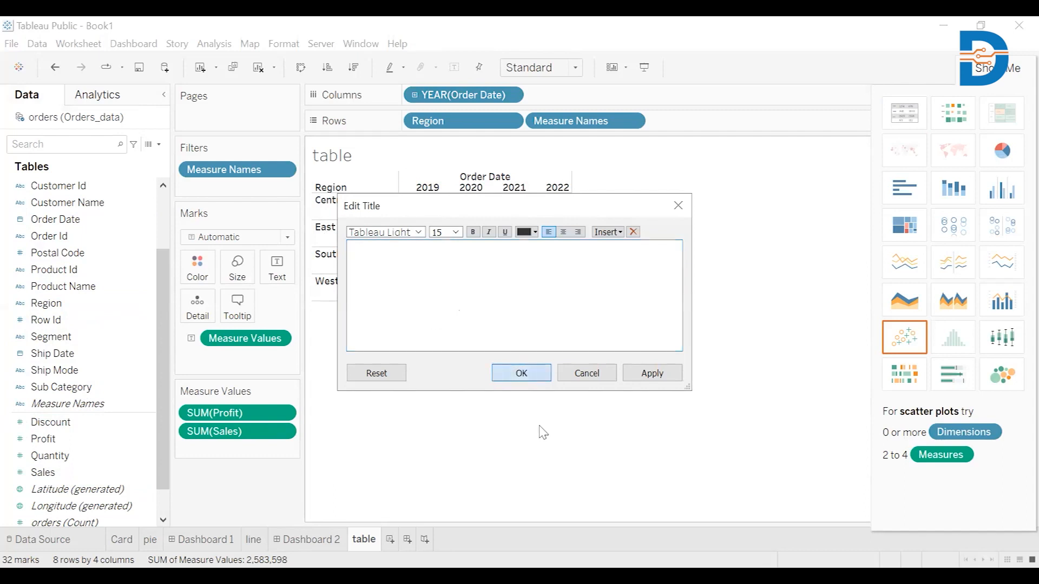
# Step: Add a new worksheet and rename it map
pyautogui.click(390, 540)
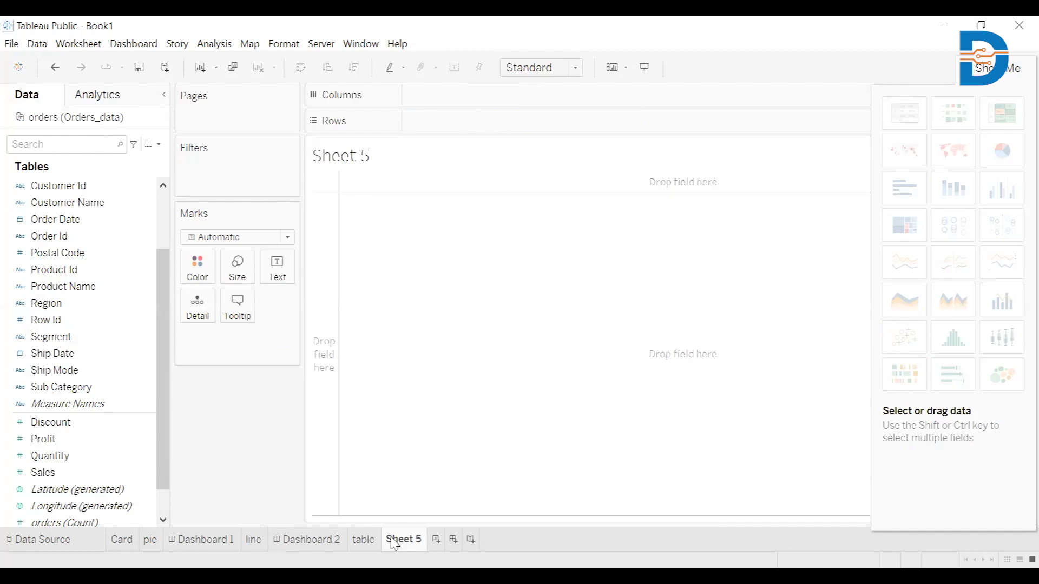
pyautogui.rightClick(394, 543)
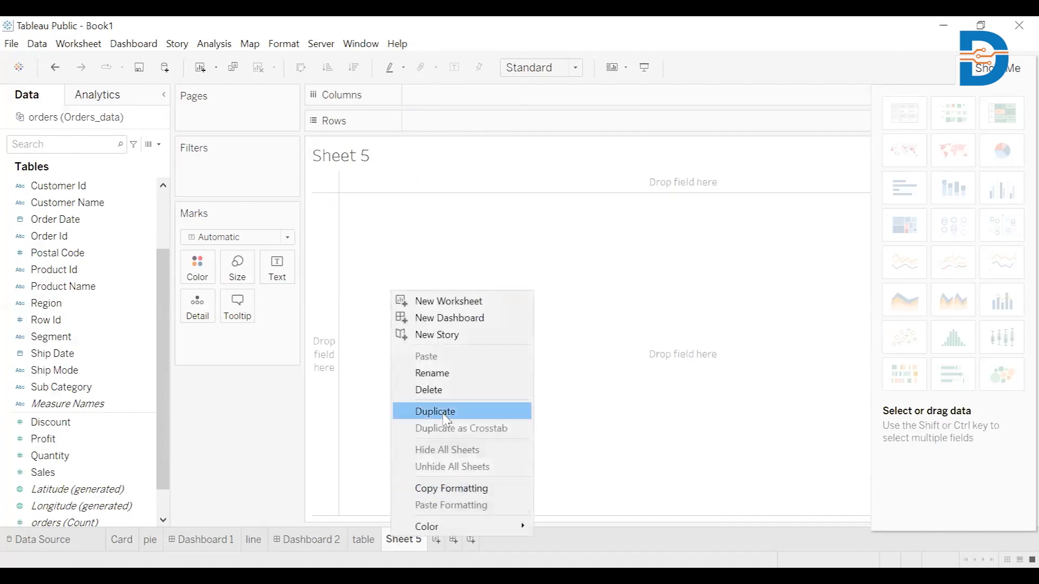
pyautogui.click(442, 377)
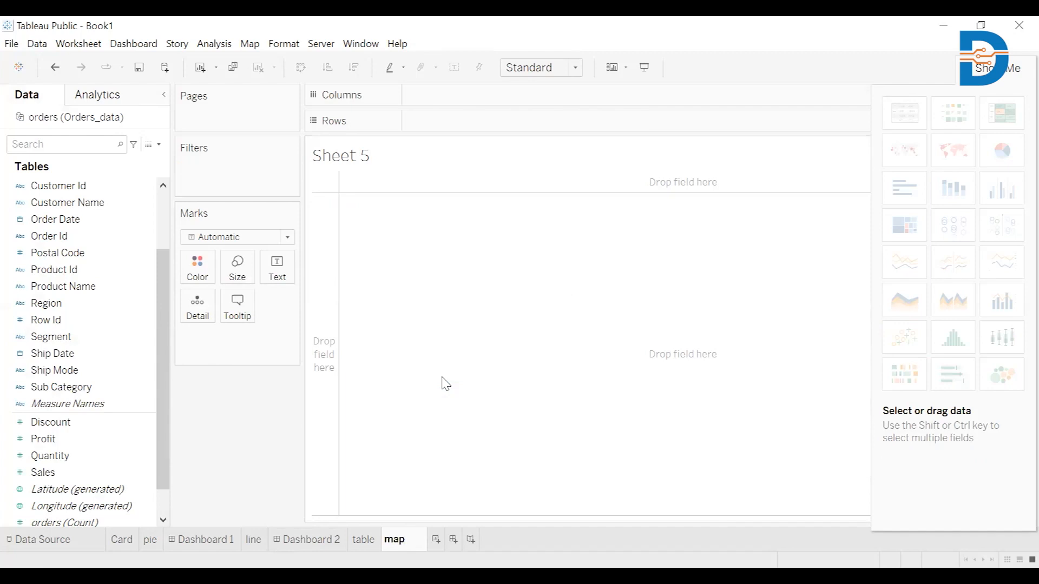
pyautogui.write('map')
pyautogui.press('Return')
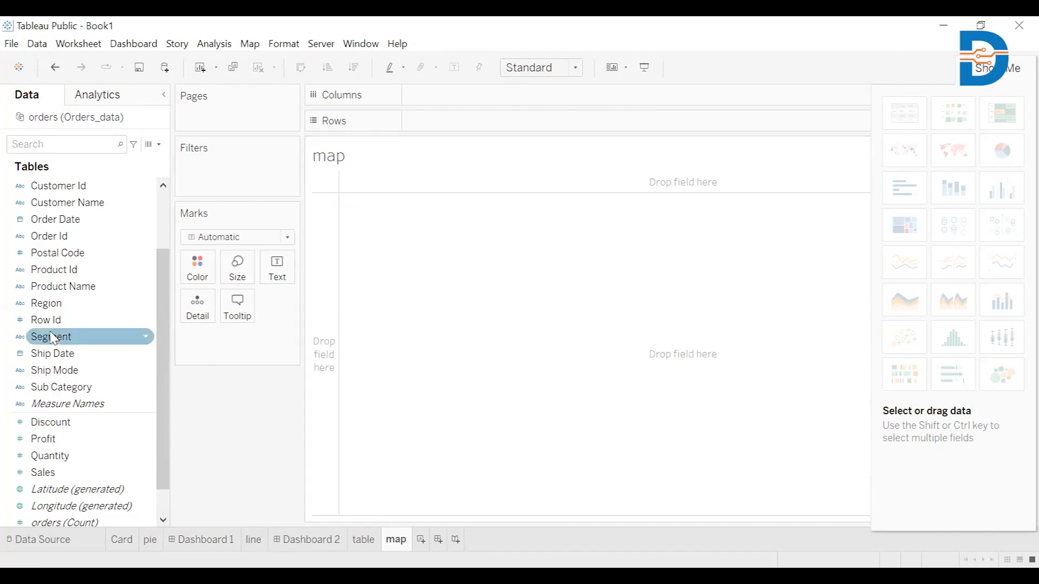
# Step: Plot State from the country, state, city hierarchy as a map and add State to the Marks card again
pyautogui.moveTo(157, 359); pyautogui.dragTo(161, 283)
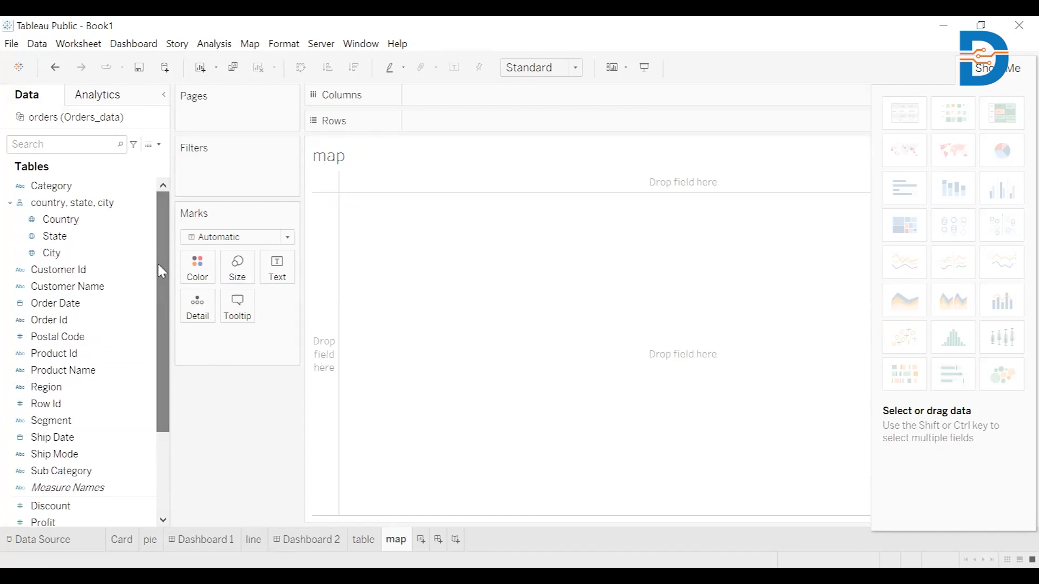
pyautogui.click(101, 236)
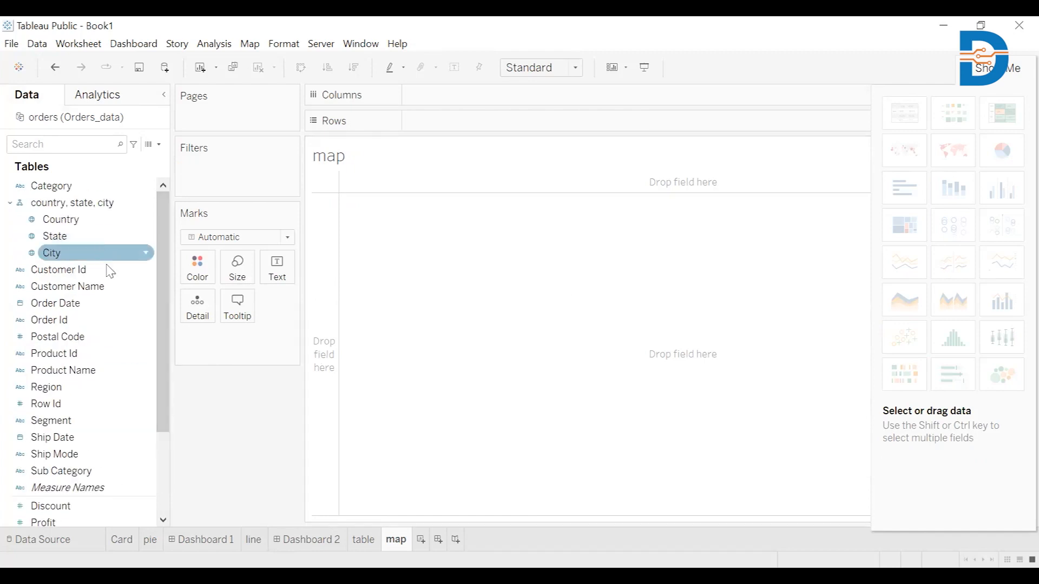
pyautogui.click(90, 240)
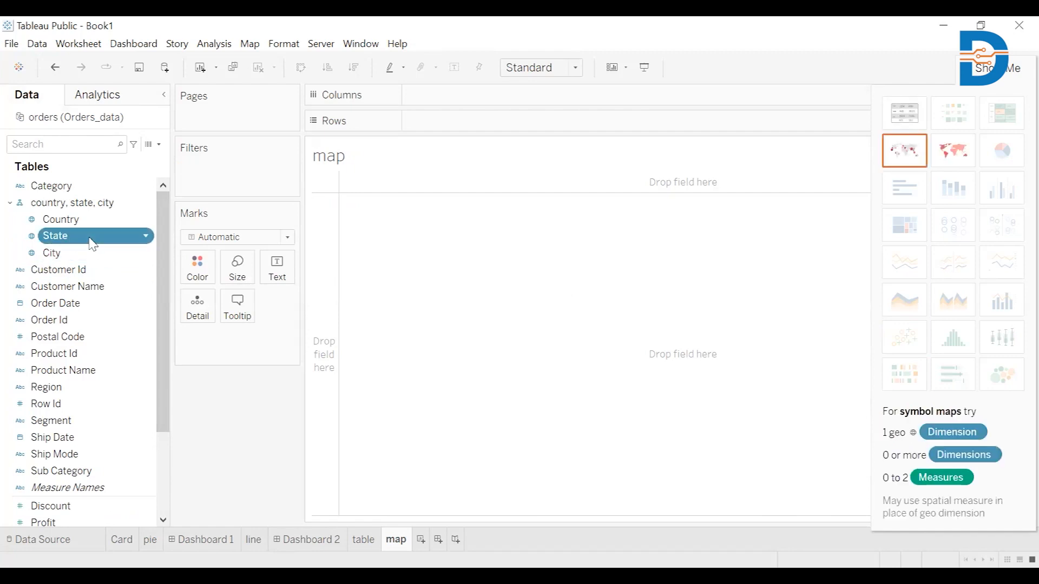
pyautogui.doubleClick(93, 244)
pyautogui.moveTo(93, 245)
pyautogui.mouseDown()
pyautogui.moveTo(104, 287)
pyautogui.moveTo(204, 427)
pyautogui.mouseUp()
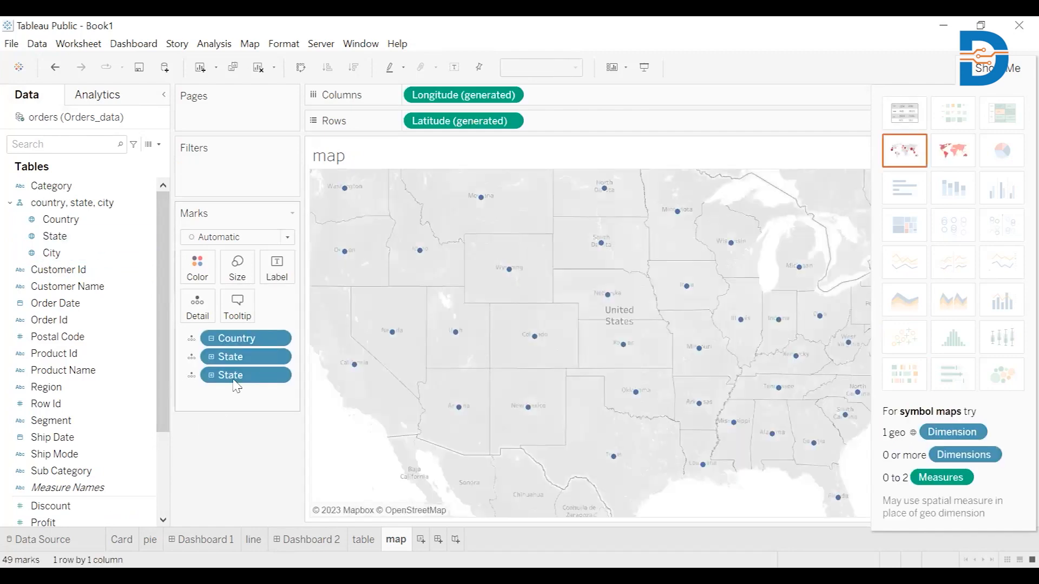
# Step: Remove the duplicate State from the map's Marks card and add Sales to the marks as size
pyautogui.moveTo(236, 390); pyautogui.dragTo(64, 493)
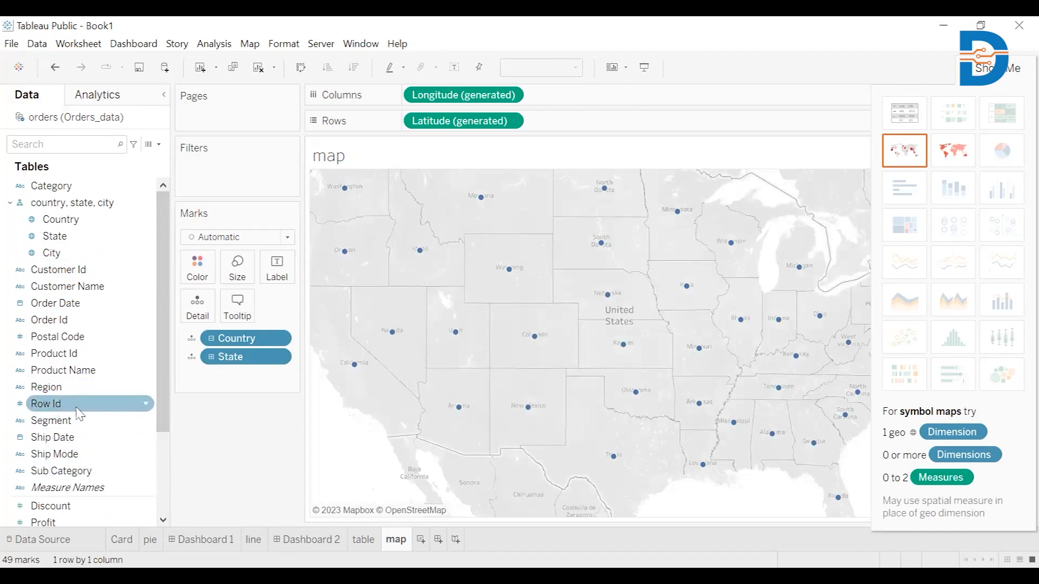
pyautogui.scroll(-3, 73, 408)
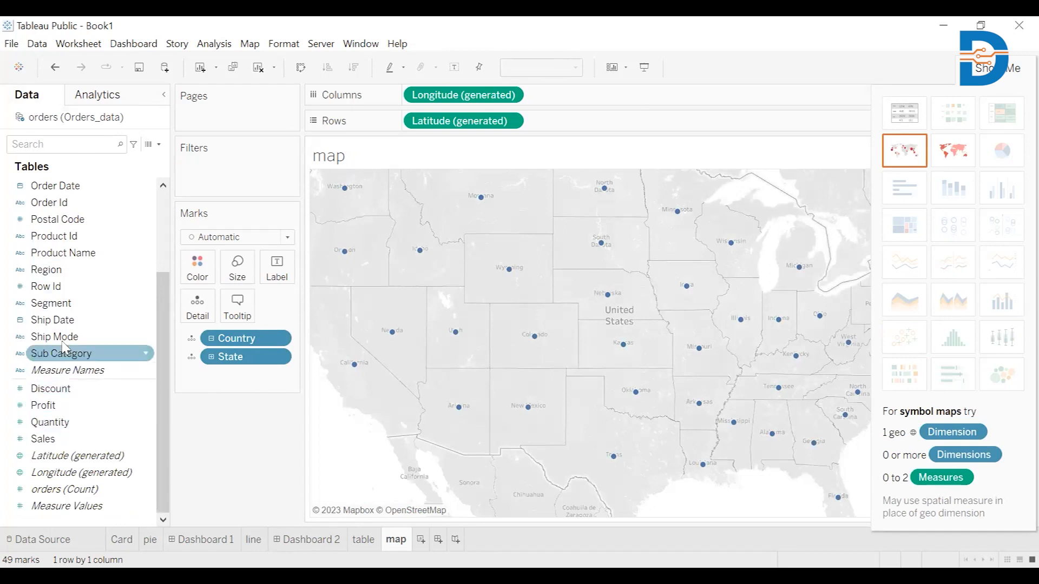
pyautogui.click(79, 442)
pyautogui.doubleClick(79, 441)
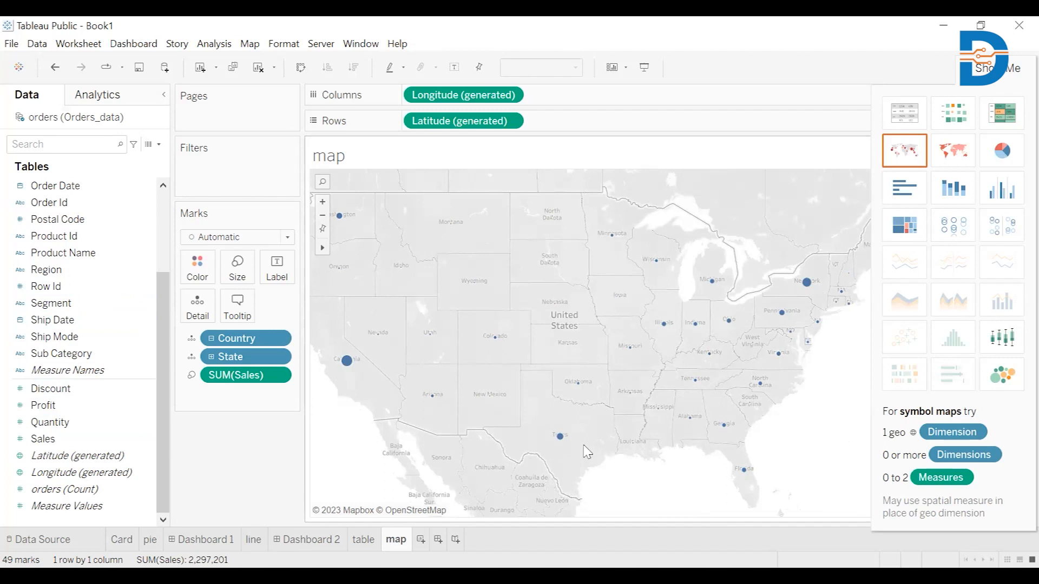
# Step: Color the map marks by State and put State on Size in place of Sales
pyautogui.moveTo(349, 363)
pyautogui.scroll(3, 71, 287)
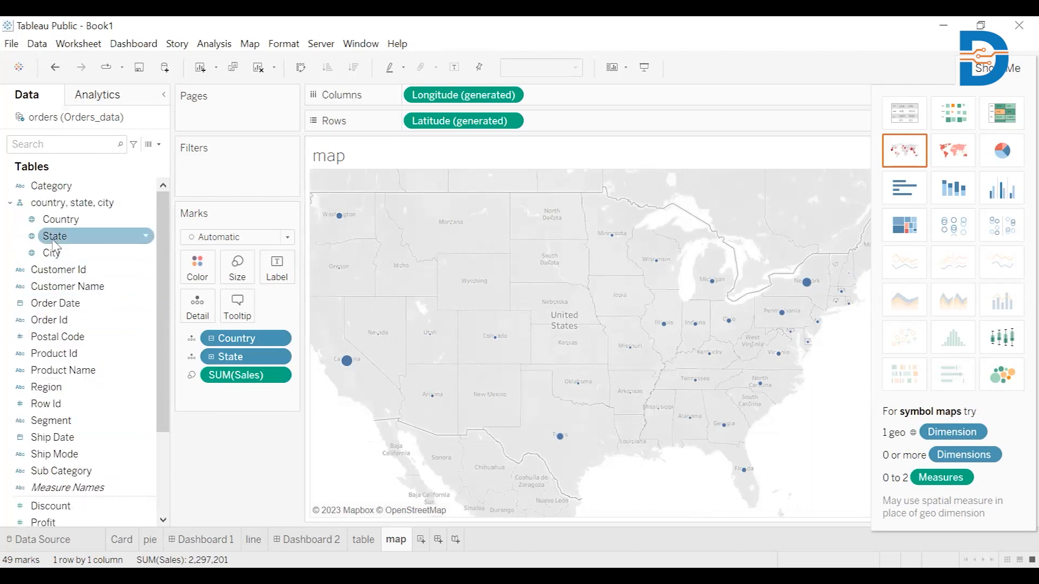
pyautogui.moveTo(54, 243); pyautogui.dragTo(193, 270)
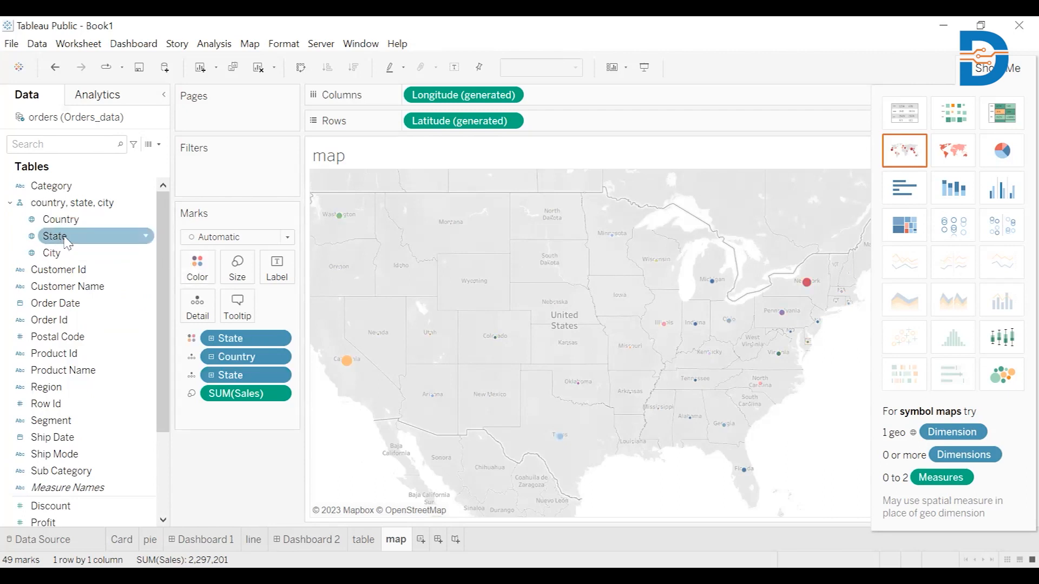
pyautogui.moveTo(66, 240); pyautogui.dragTo(238, 269)
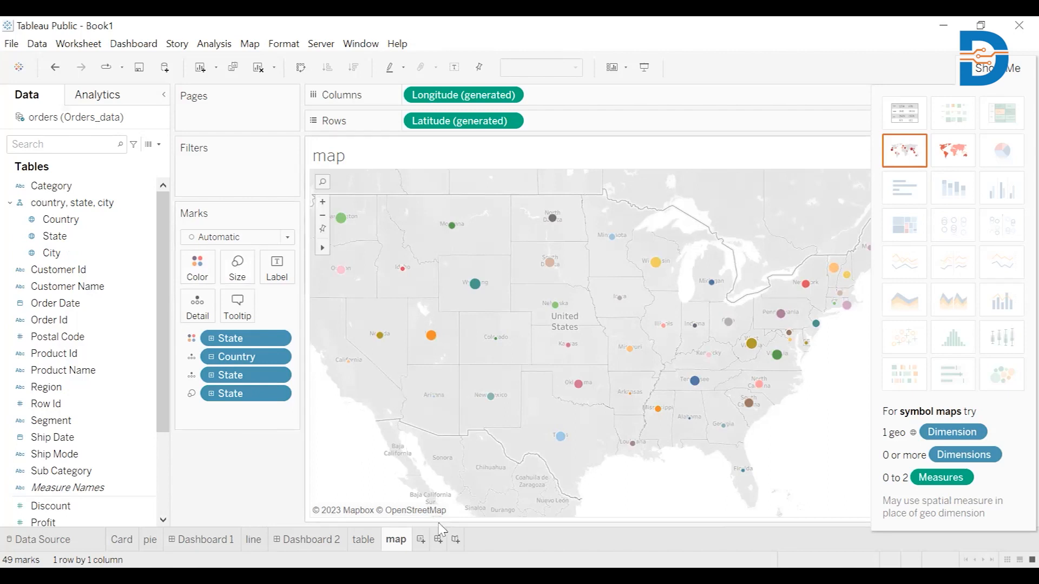
# Step: Add a new worksheet and rename it filters
pyautogui.click(420, 540)
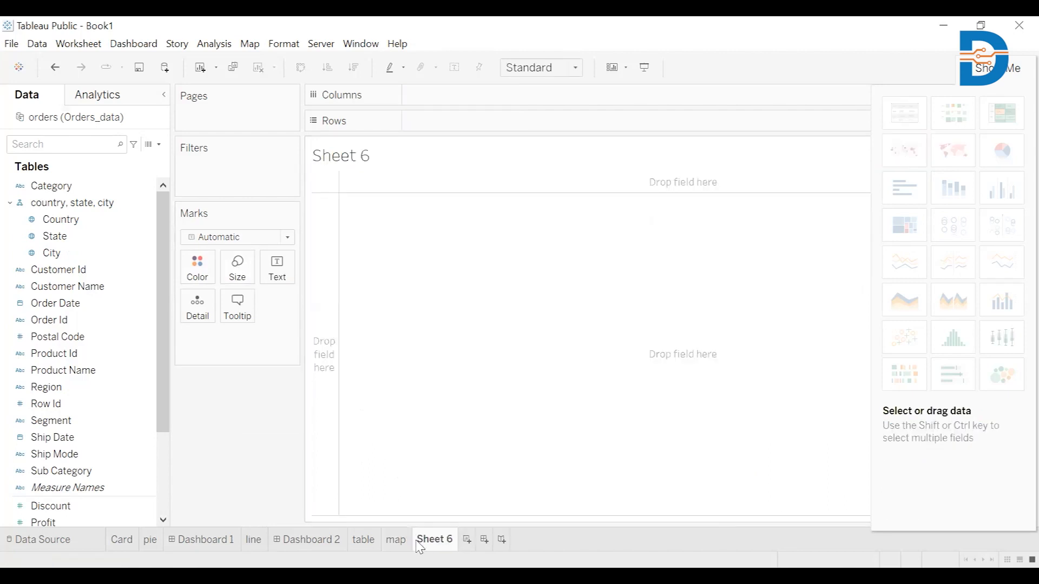
pyautogui.rightClick(427, 541)
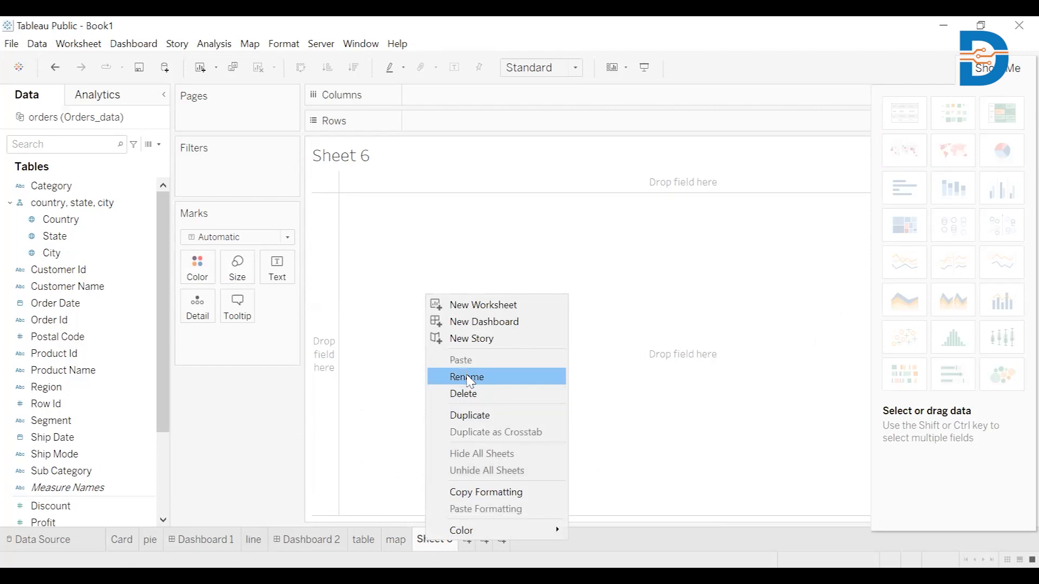
pyautogui.click(469, 378)
pyautogui.write('if')
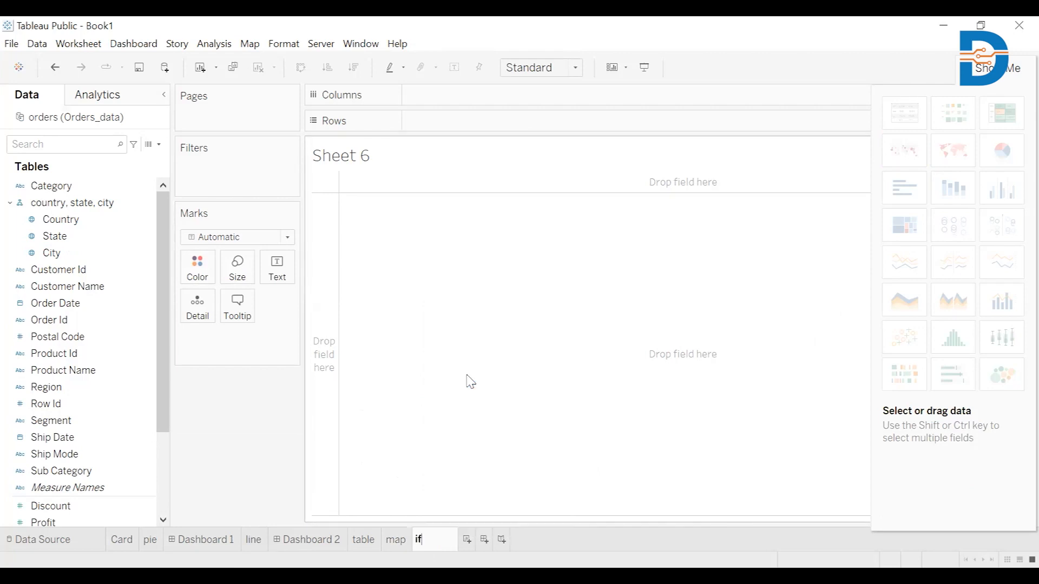
pyautogui.press('BackSpace')
pyautogui.press('BackSpace')
pyautogui.write('filters')
pyautogui.press('Return')
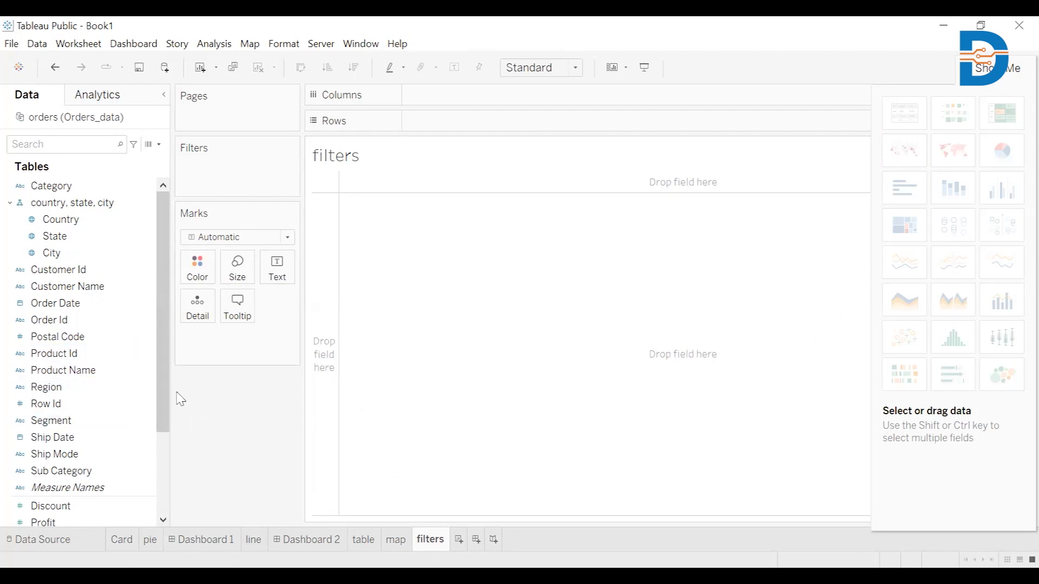
# Step: Build a vertical bar chart of Profit by Sub Category, with Sub Category on columns and Profit on rows
pyautogui.moveTo(166, 392); pyautogui.dragTo(160, 474)
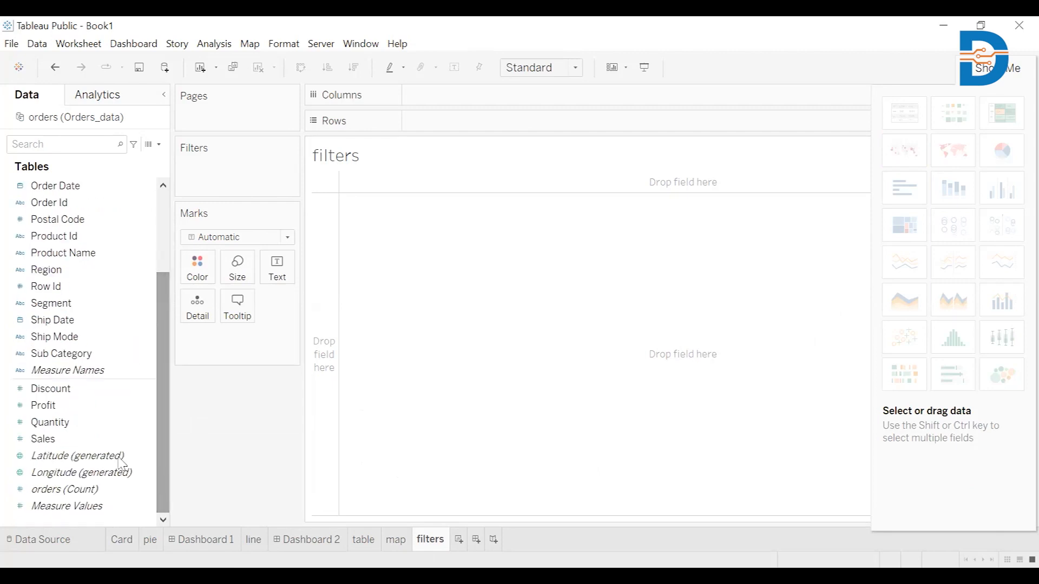
pyautogui.doubleClick(84, 354)
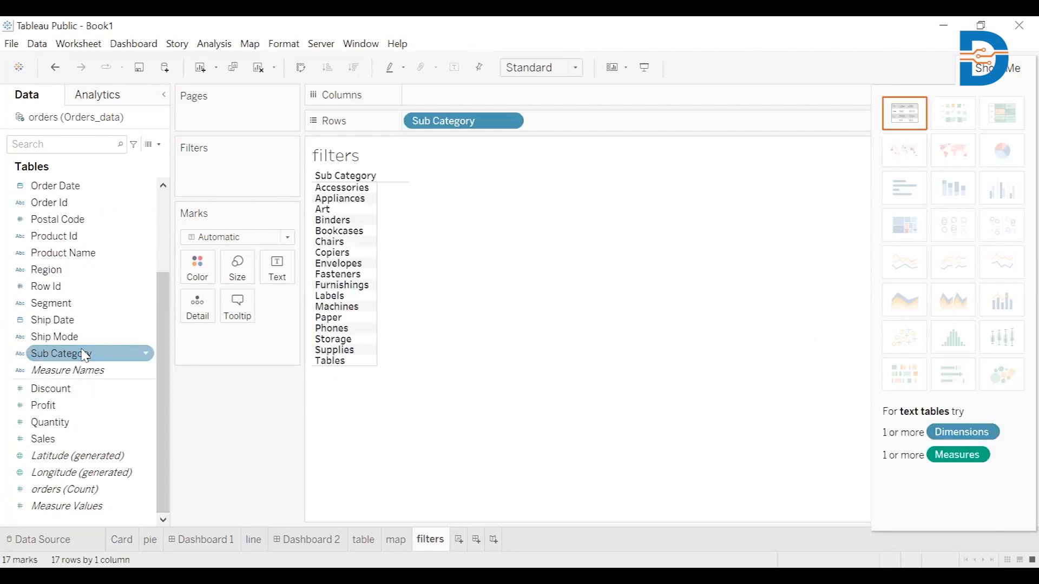
pyautogui.doubleClick(84, 409)
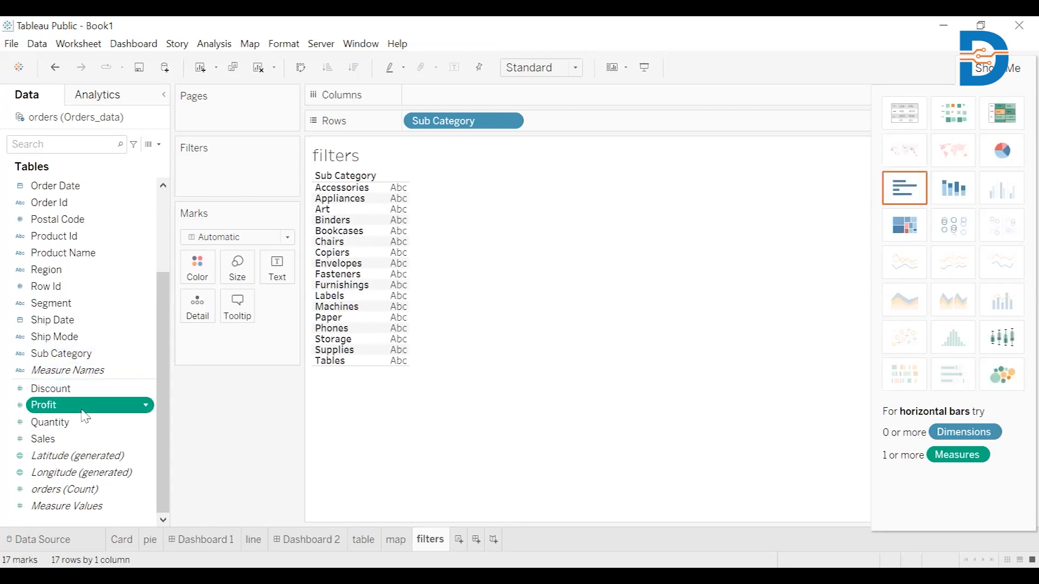
pyautogui.click(951, 193)
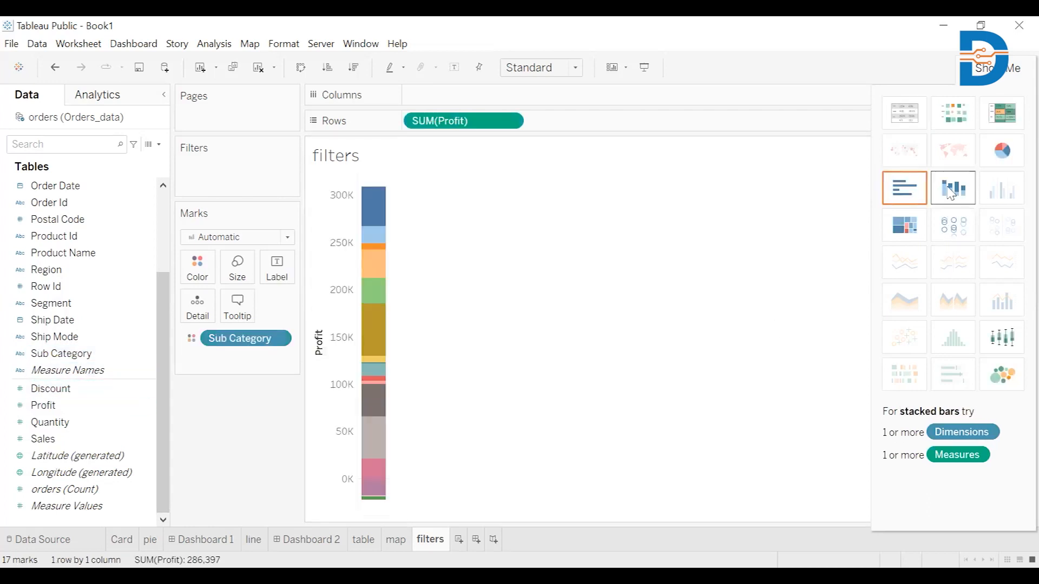
pyautogui.click(902, 191)
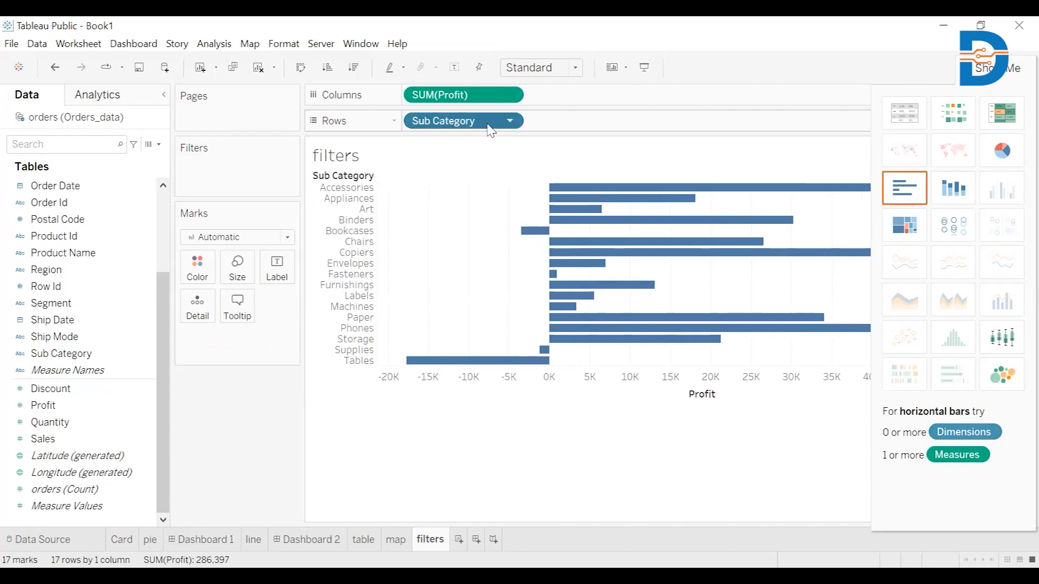
pyautogui.hotkey('ctrl', 'w')
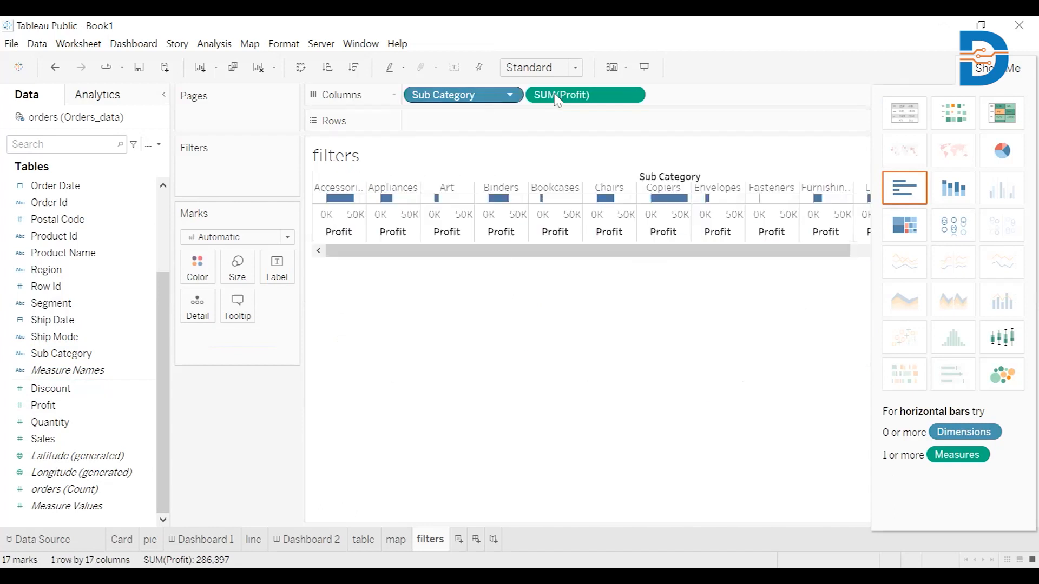
pyautogui.moveTo(471, 128); pyautogui.dragTo(464, 122)
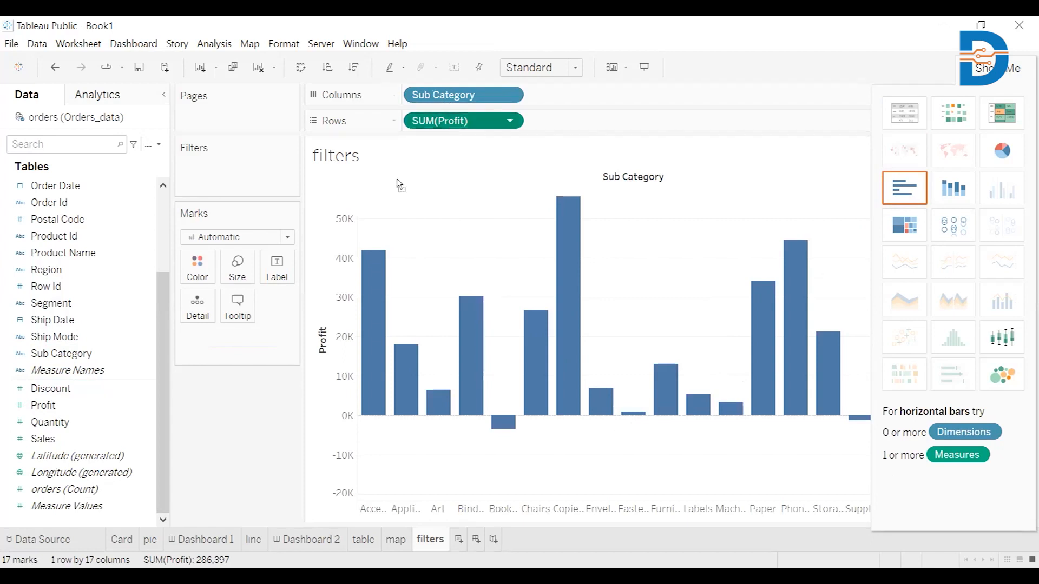
# Step: Replace Profit with Sales on rows so the bars show Sales by Sub Category with labels
pyautogui.moveTo(463, 120); pyautogui.dragTo(77, 431)
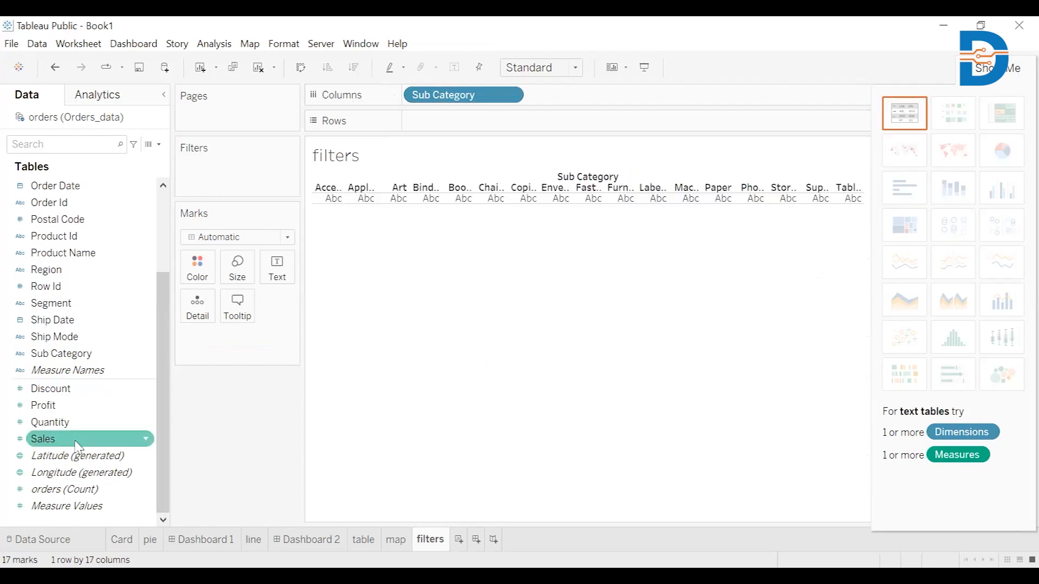
pyautogui.doubleClick(77, 439)
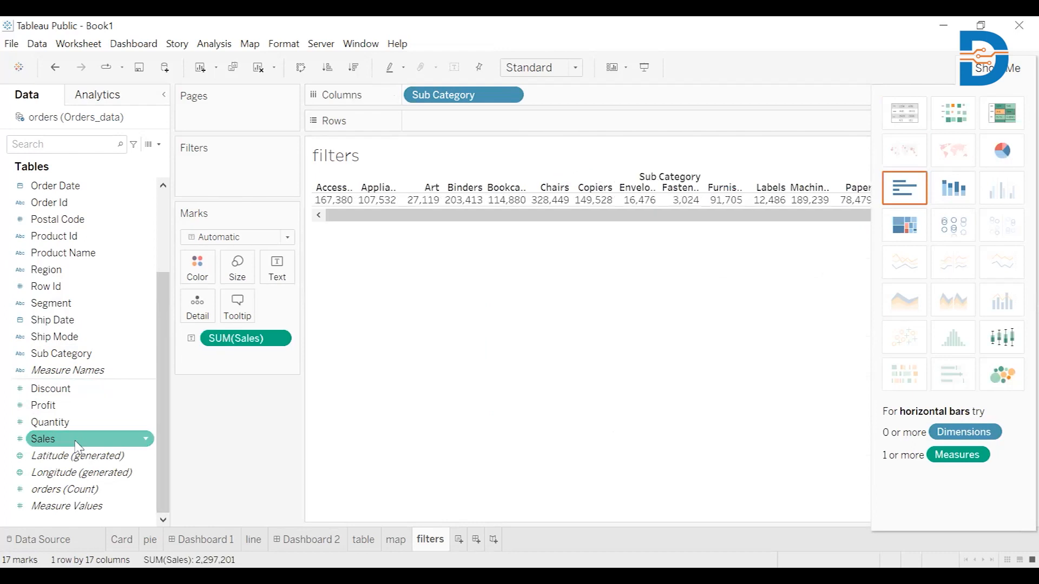
pyautogui.moveTo(77, 440); pyautogui.dragTo(465, 125)
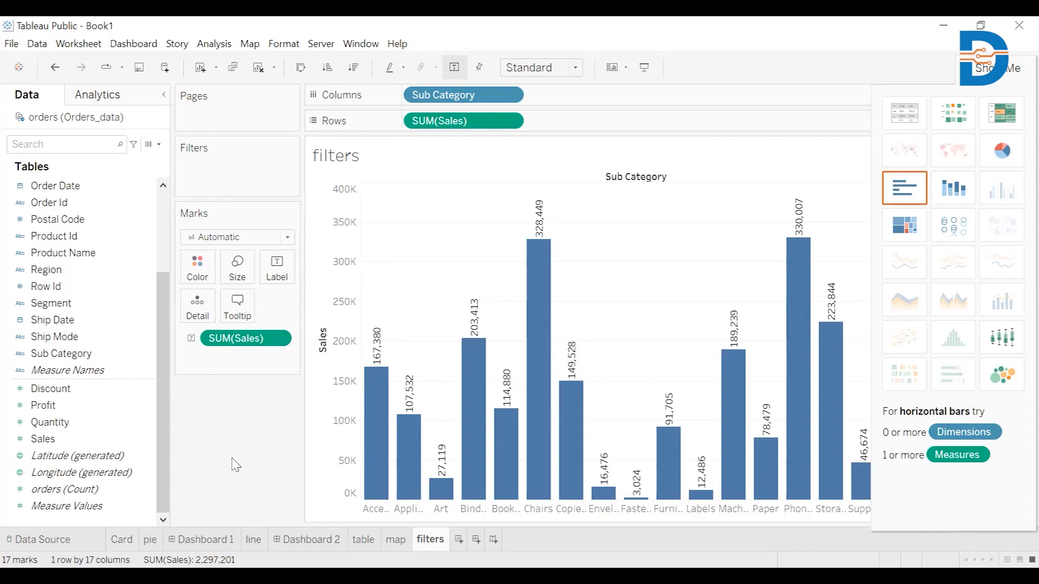
pyautogui.click(65, 440)
pyautogui.moveTo(219, 233); pyautogui.dragTo(214, 172)
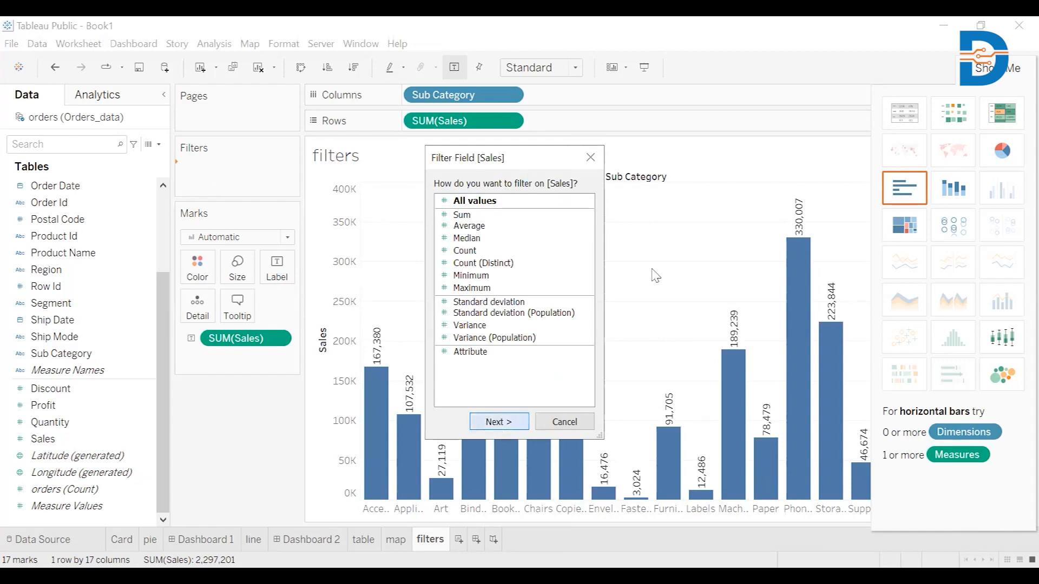
pyautogui.click(498, 423)
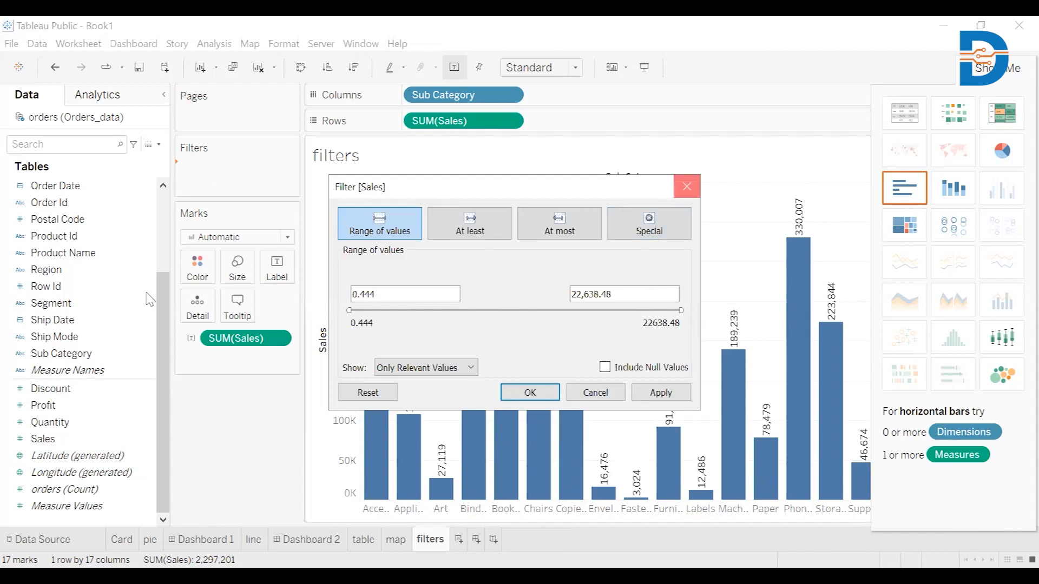
pyautogui.click(697, 191)
# Step: Filter Sub Category to the Top 5 by sum of Sales
pyautogui.scroll(3, 62, 425)
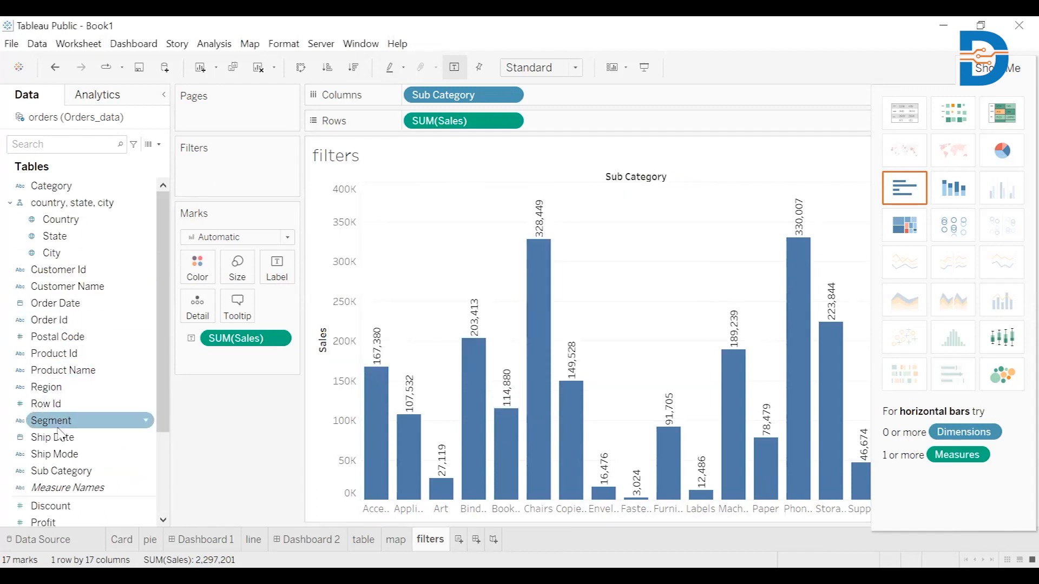
pyautogui.moveTo(64, 473); pyautogui.dragTo(224, 181)
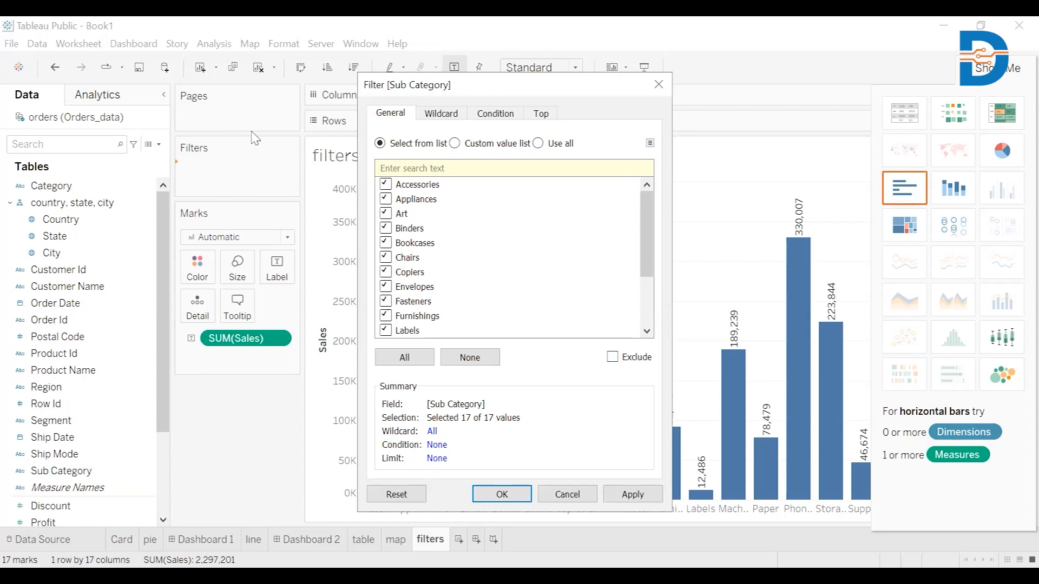
pyautogui.click(542, 114)
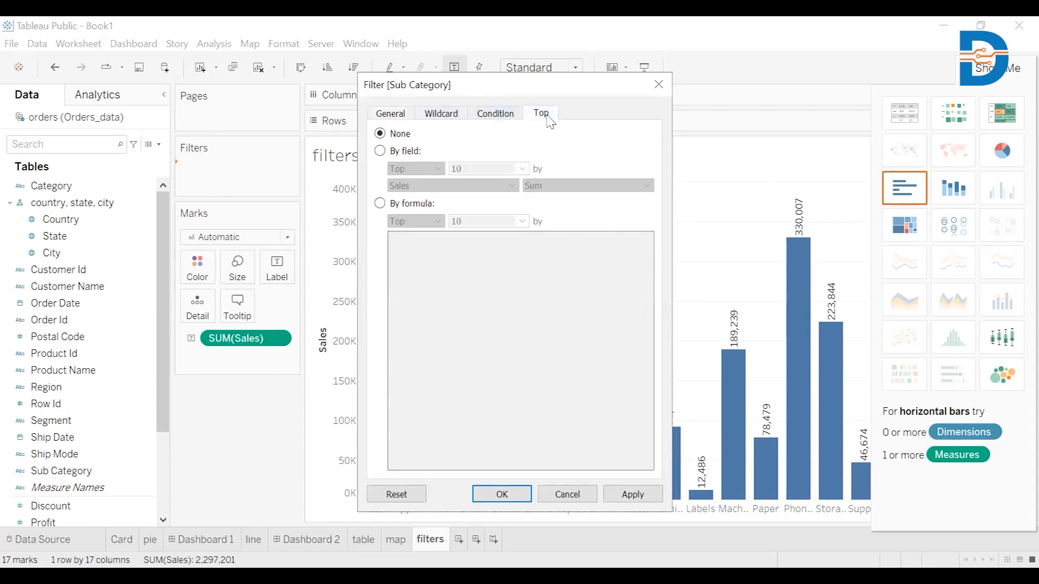
pyautogui.click(381, 152)
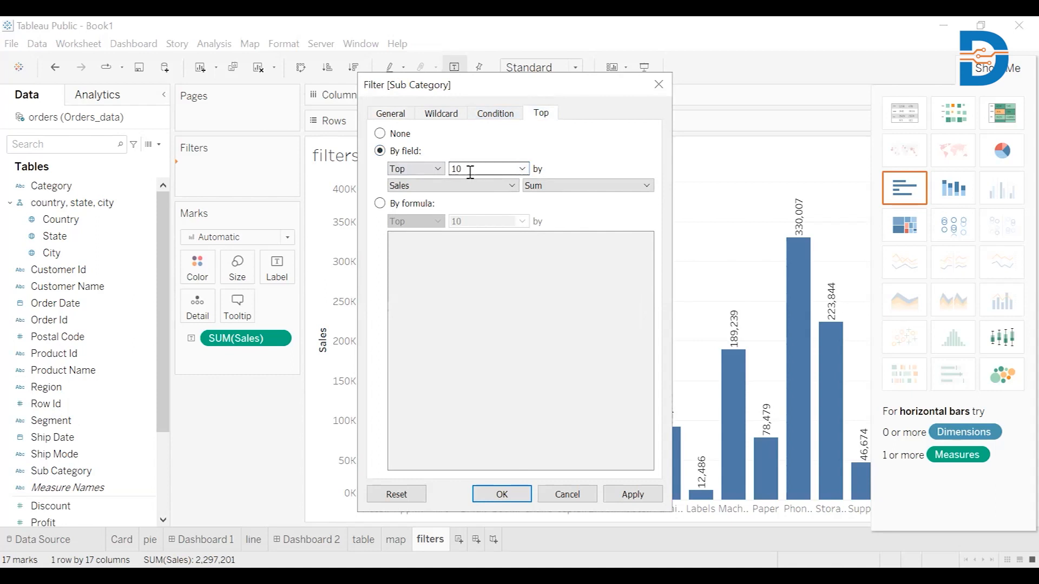
pyautogui.click(439, 172)
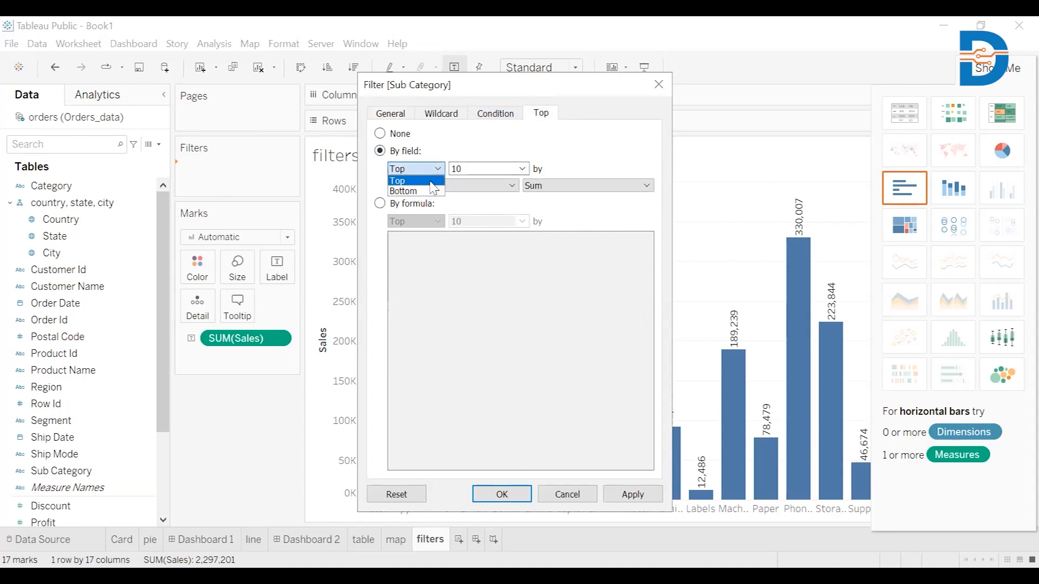
pyautogui.click(431, 182)
pyautogui.press('BackSpace')
pyautogui.press('BackSpace')
pyautogui.write('5')
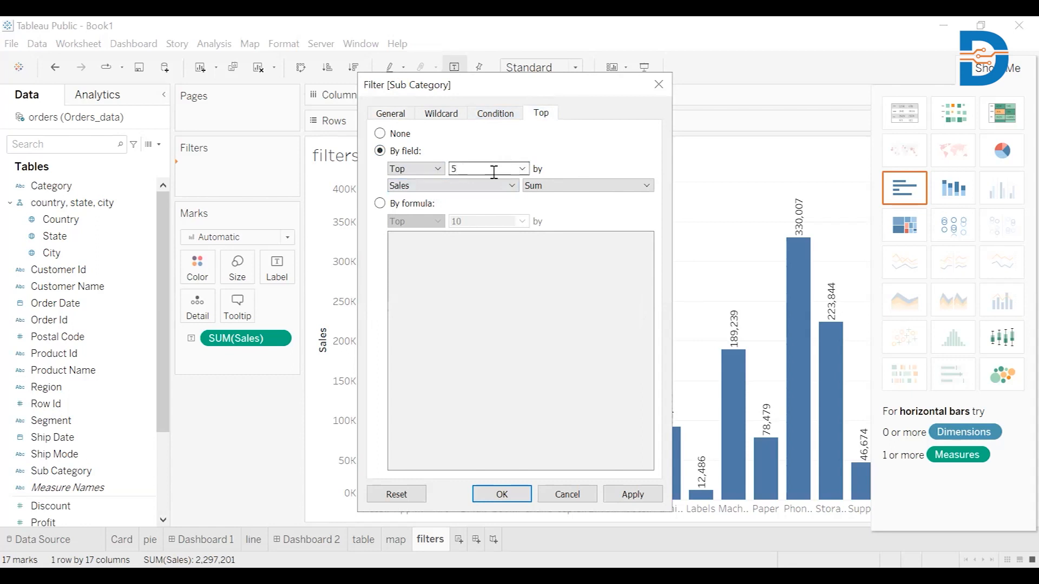
pyautogui.click(502, 495)
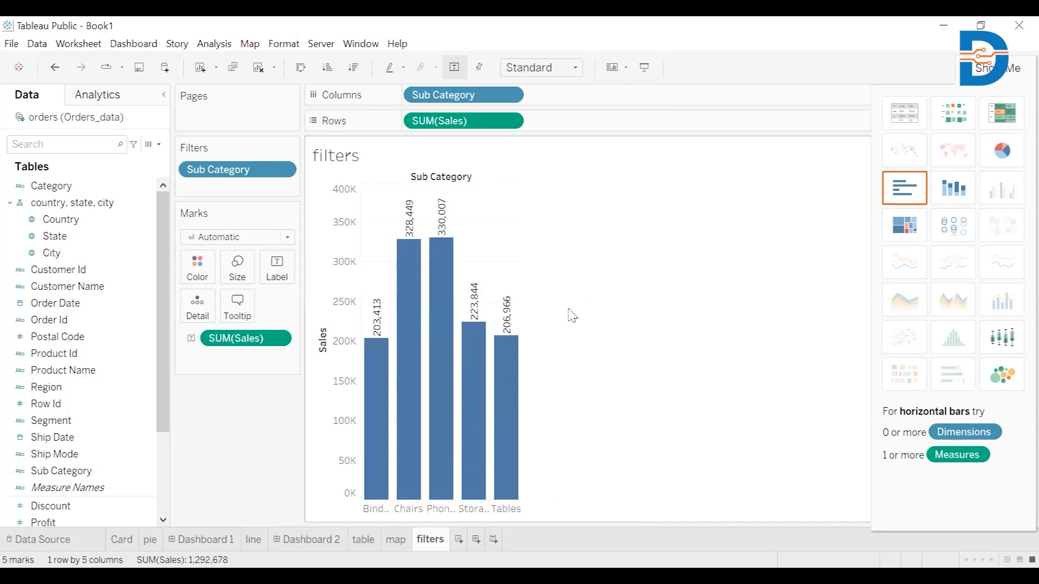
# Step: Add a new worksheet and rename it tree
pyautogui.click(462, 546)
pyautogui.rightClick(462, 544)
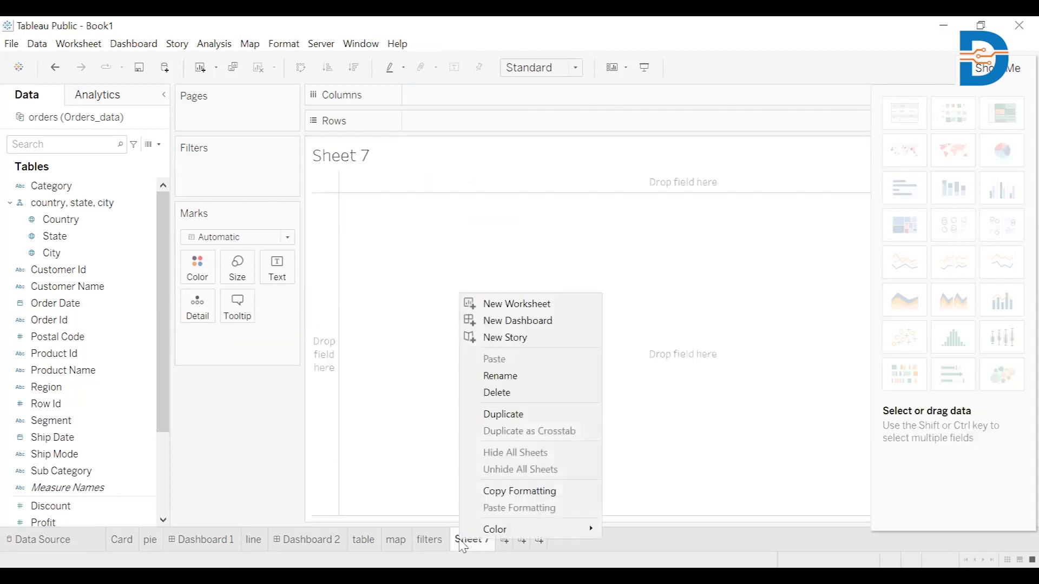
pyautogui.click(510, 376)
pyautogui.press('BackSpace')
pyautogui.write('tree')
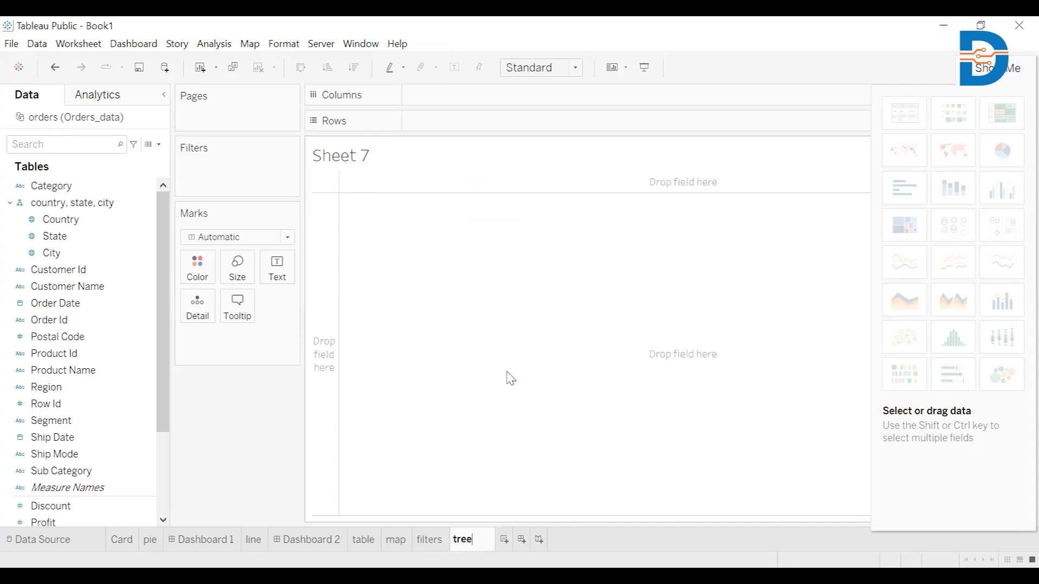
pyautogui.press('Return')
# Step: Build a treemap of Profit by Sub Category on the tree sheet
pyautogui.click(50, 357)
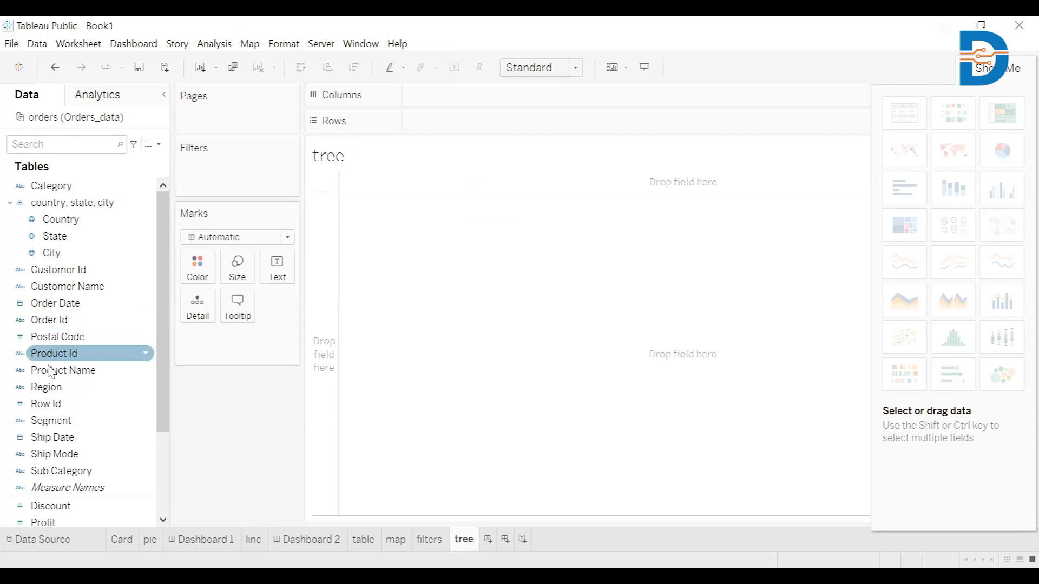
pyautogui.doubleClick(83, 476)
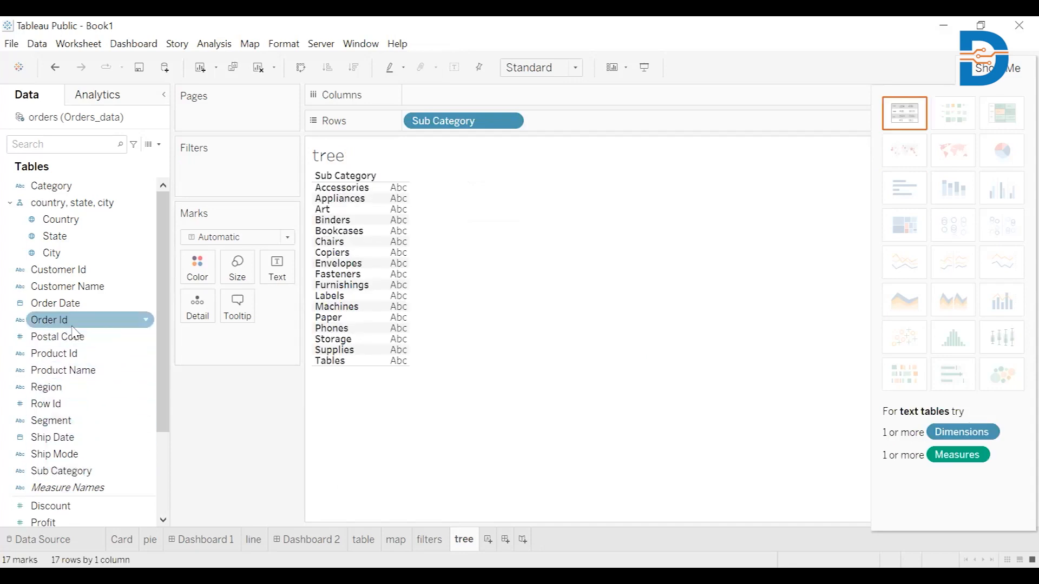
pyautogui.scroll(-3, 74, 331)
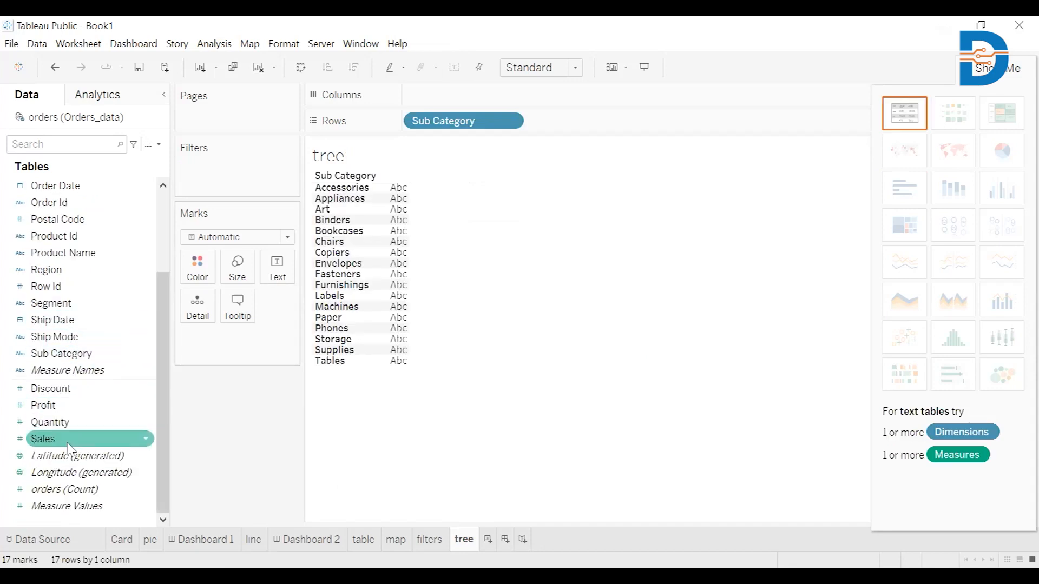
pyautogui.click(66, 409)
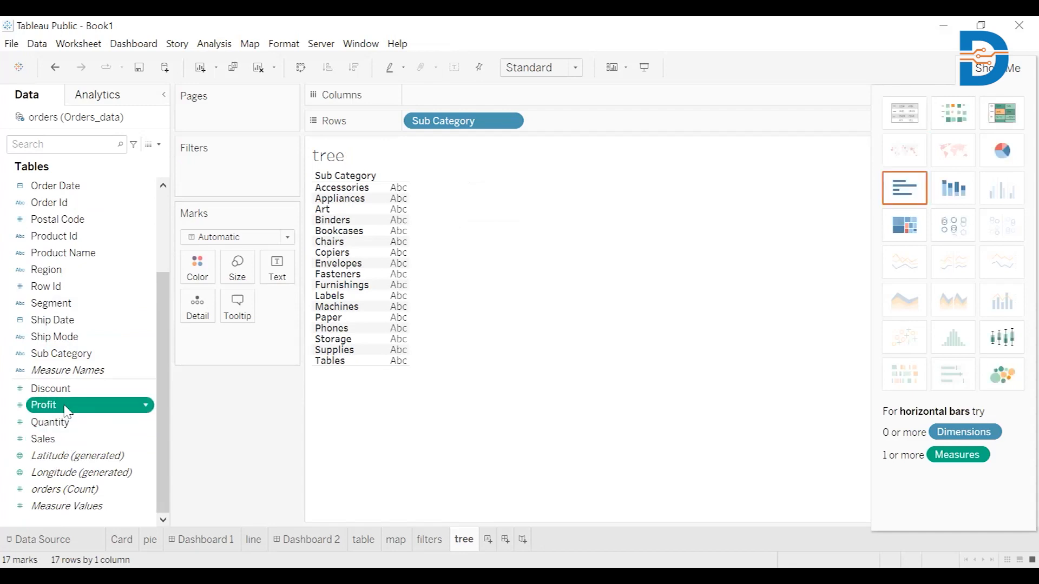
pyautogui.doubleClick(66, 410)
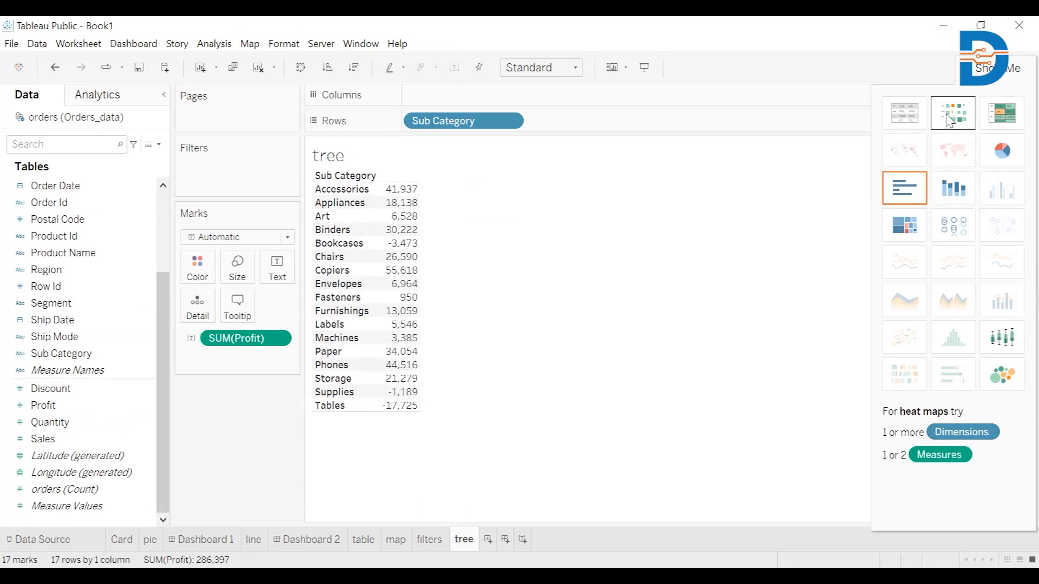
pyautogui.click(905, 232)
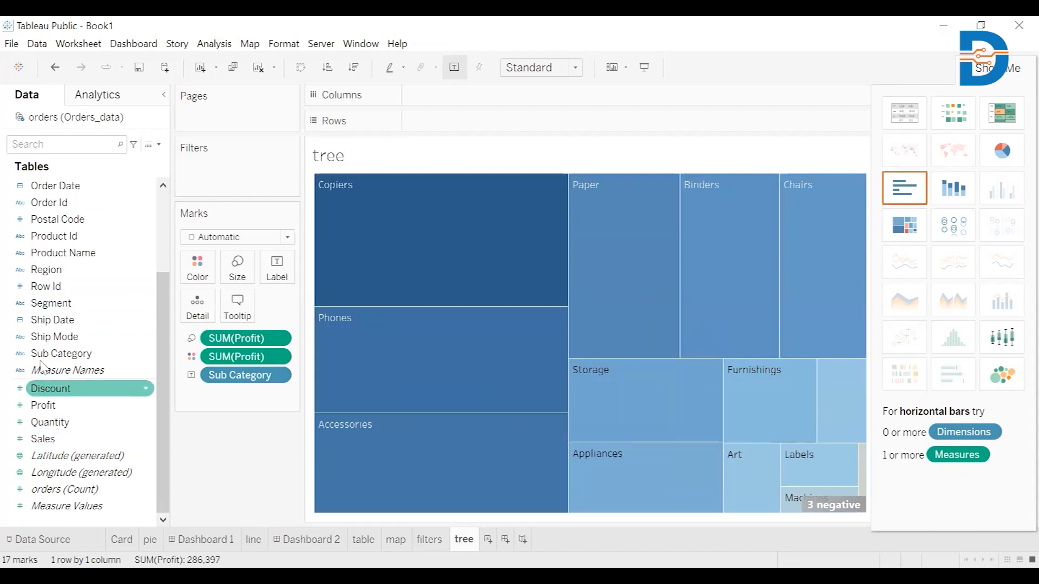
# Step: Color the treemap tiles by Sub Category and label each tile with the sum of Profit
pyautogui.moveTo(179, 268); pyautogui.dragTo(190, 271)
pyautogui.moveTo(348, 234)
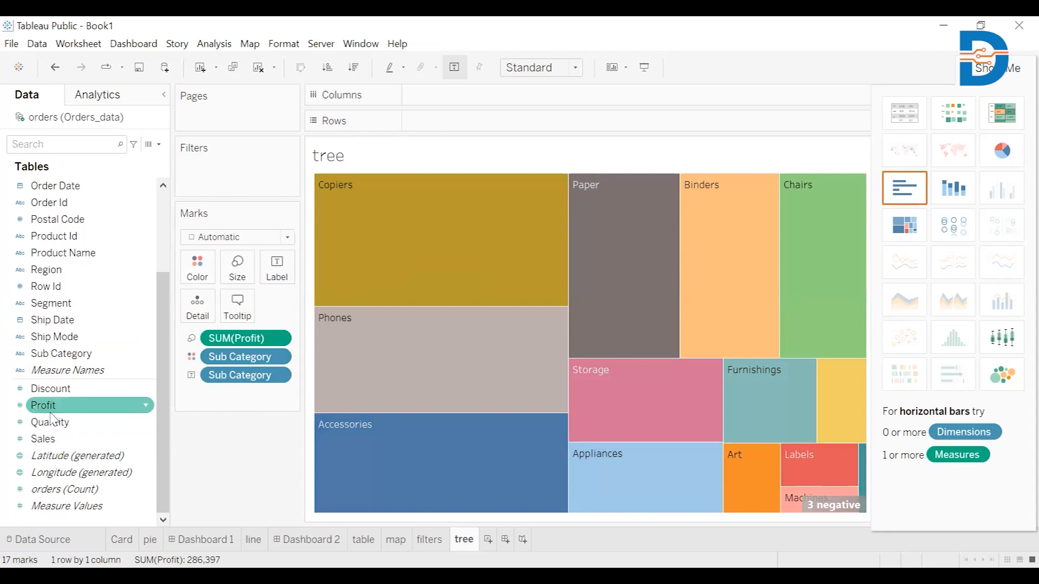
pyautogui.moveTo(51, 407); pyautogui.dragTo(269, 274)
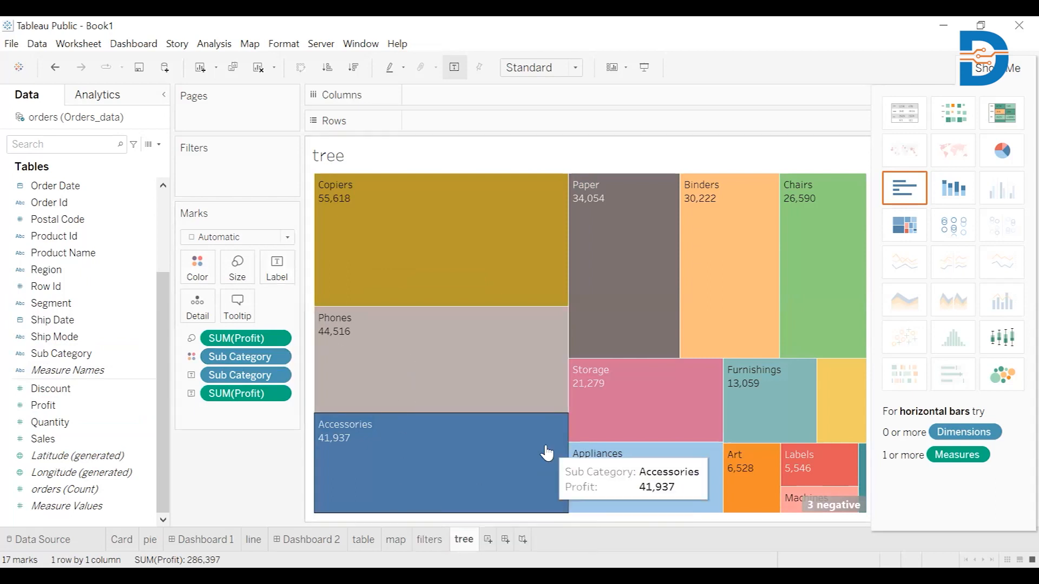
# Step: Review the pie, map, filters, Card and table worksheets one after another
pyautogui.click(150, 540)
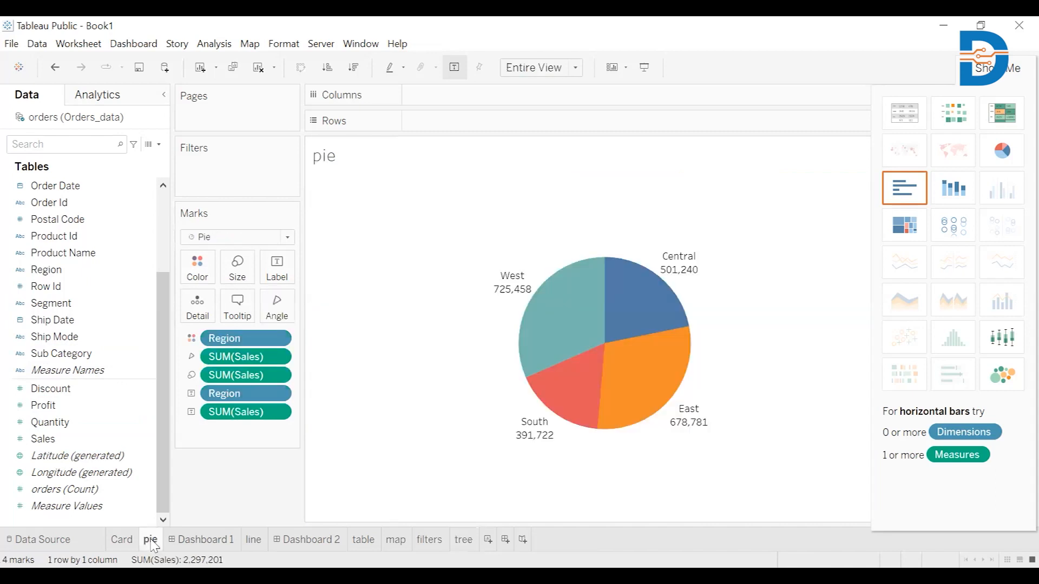
pyautogui.click(395, 544)
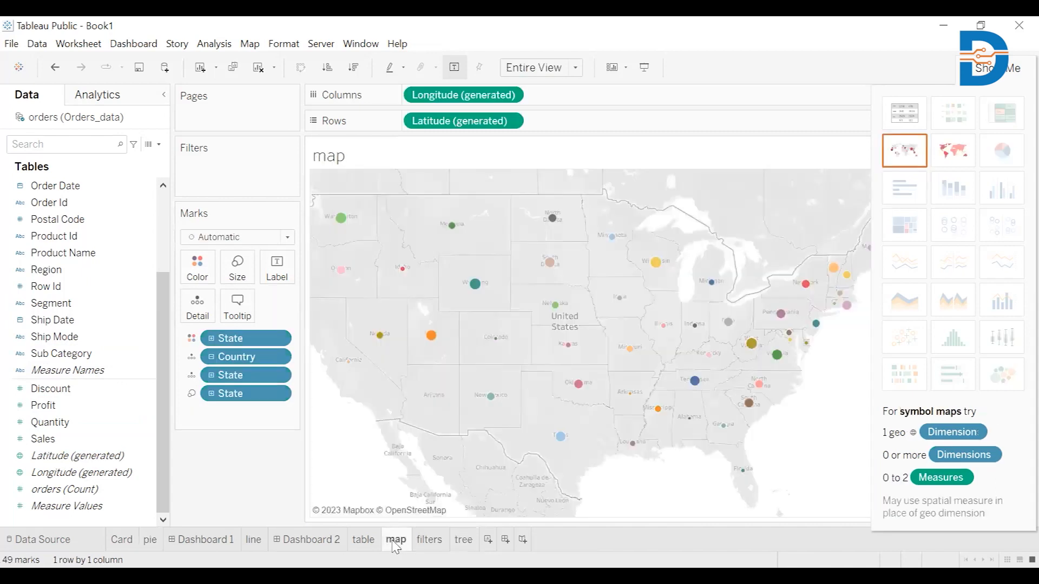
pyautogui.click(435, 544)
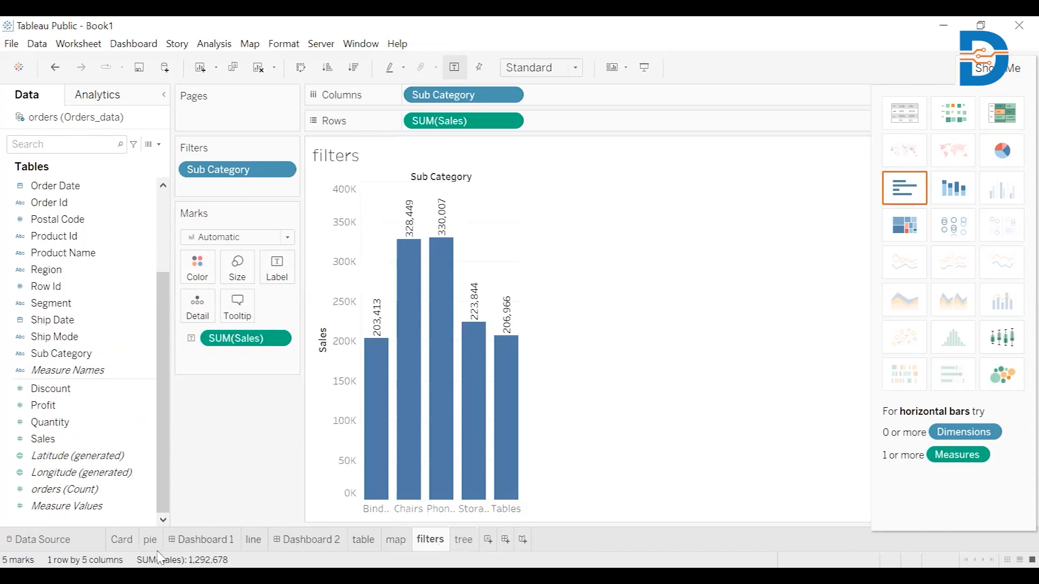
pyautogui.click(130, 544)
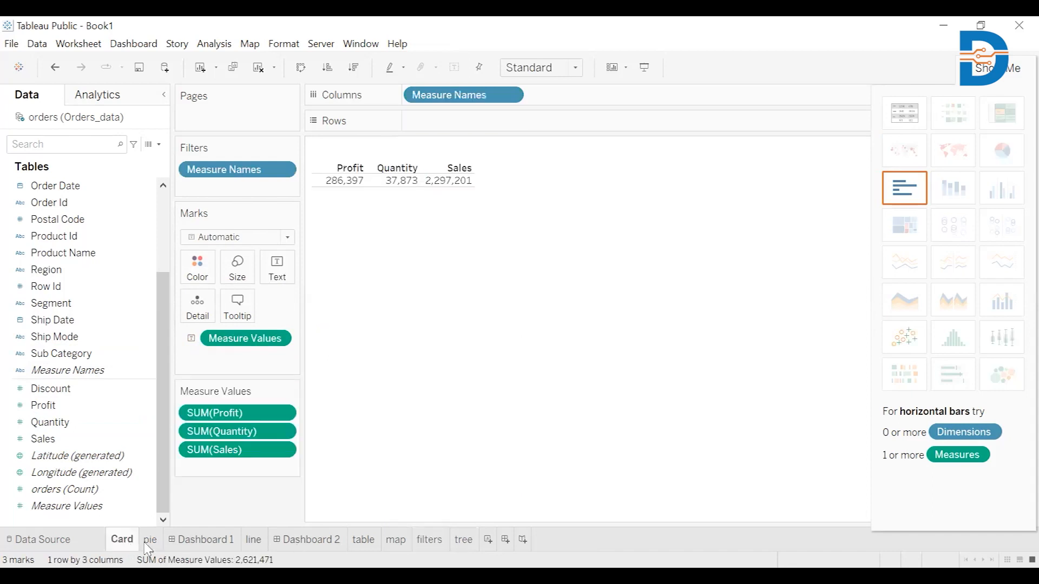
pyautogui.click(364, 540)
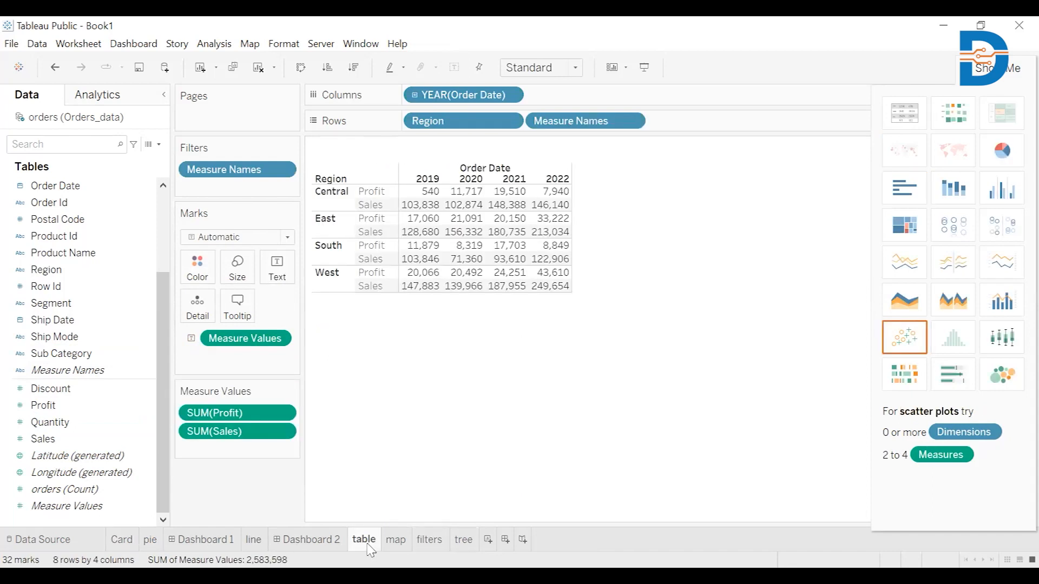